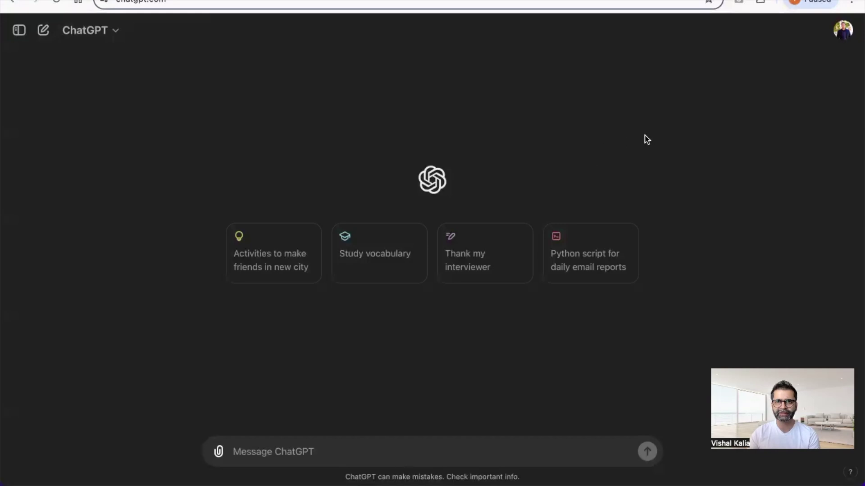
Step: Open the ChatGPT account menu from the profile avatar in the top-right corner
click(841, 36)
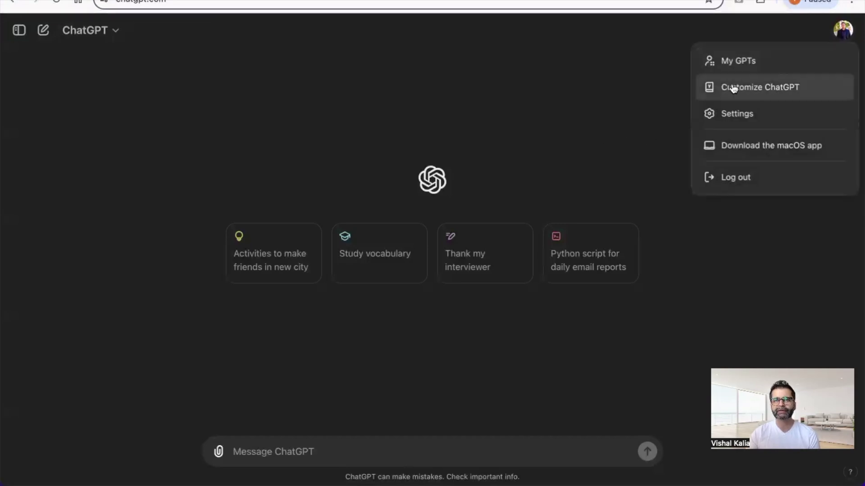
Step: Open Customize ChatGPT and view the thought starters for both empty custom-instruction boxes
click(816, 89)
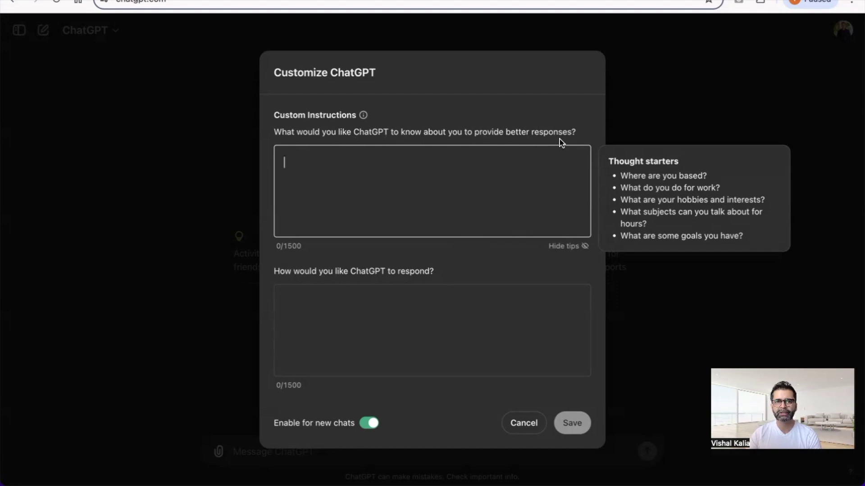
click(408, 306)
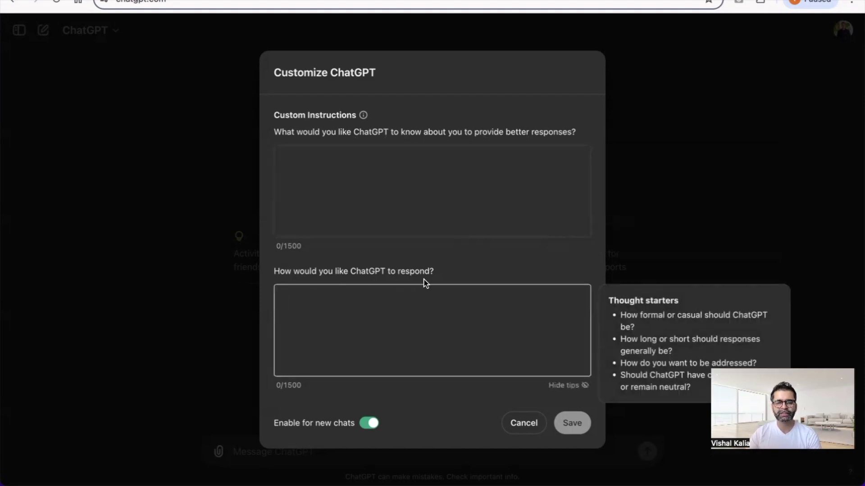
click(446, 193)
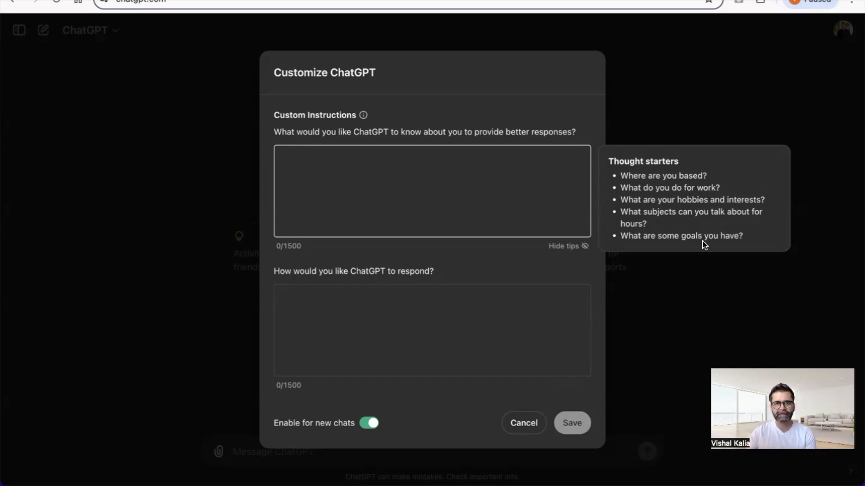
click(521, 328)
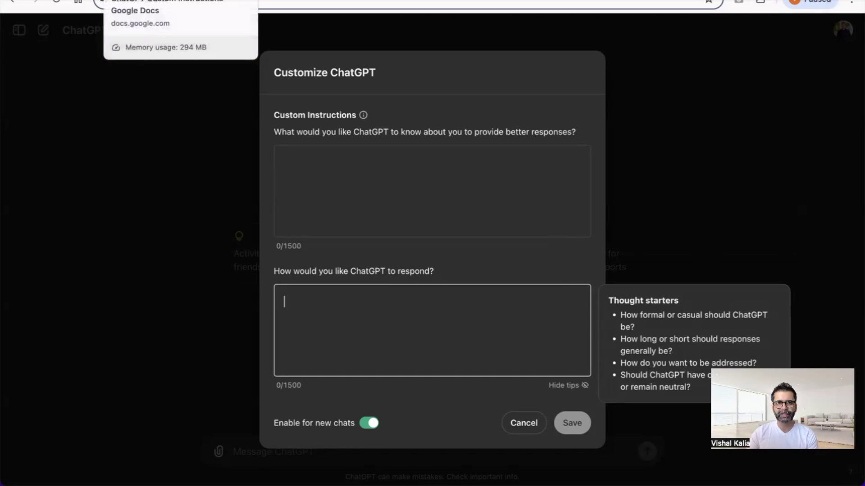
Step: Scroll through the question outlines of the Local Government Leaders custom-instructions template
click(148, 1)
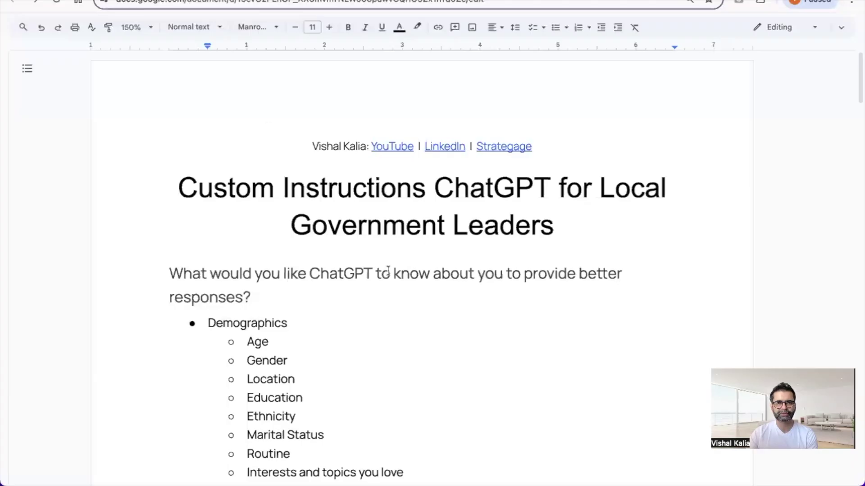
scroll(366, 241, down, 3)
scroll(366, 243, down, 2)
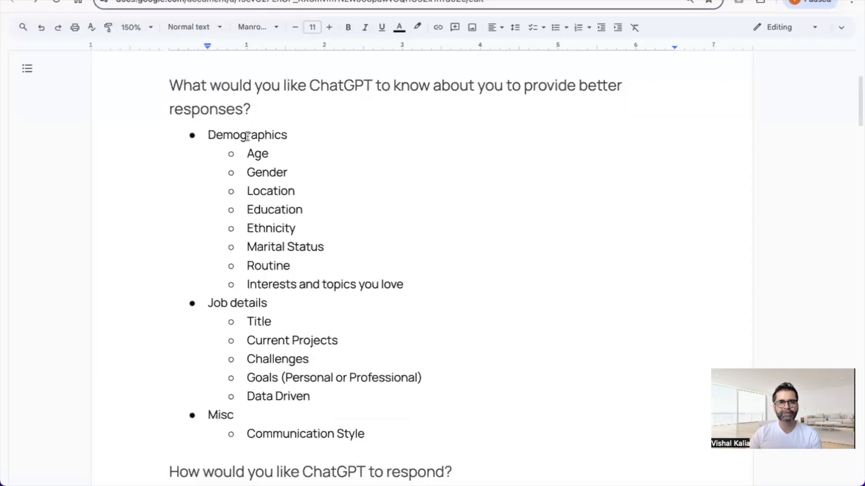
scroll(217, 301, down, 1)
scroll(218, 301, down, 1)
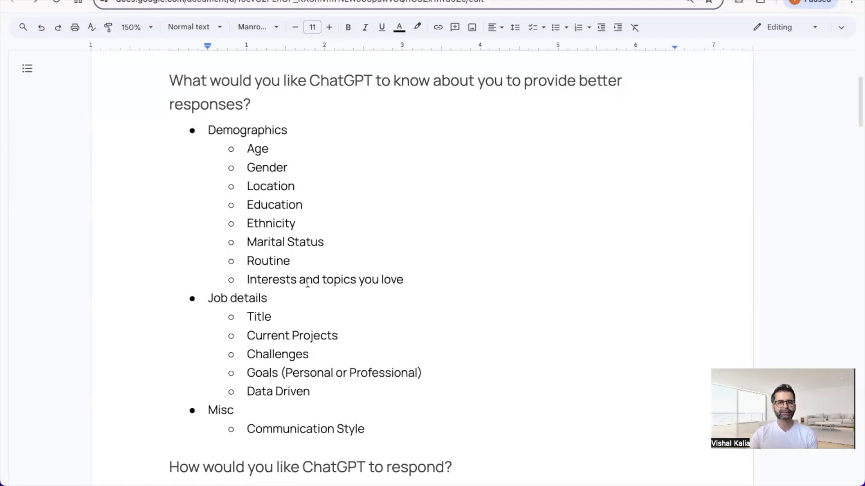
scroll(266, 297, down, 2)
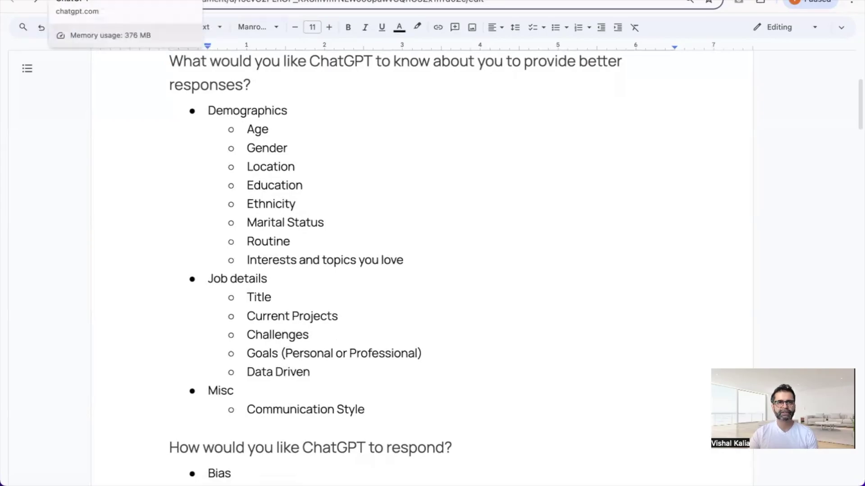
Step: Compare against ChatGPT's know-about-you box, then point out the template's Tone and Response format items
click(90, 2)
click(365, 173)
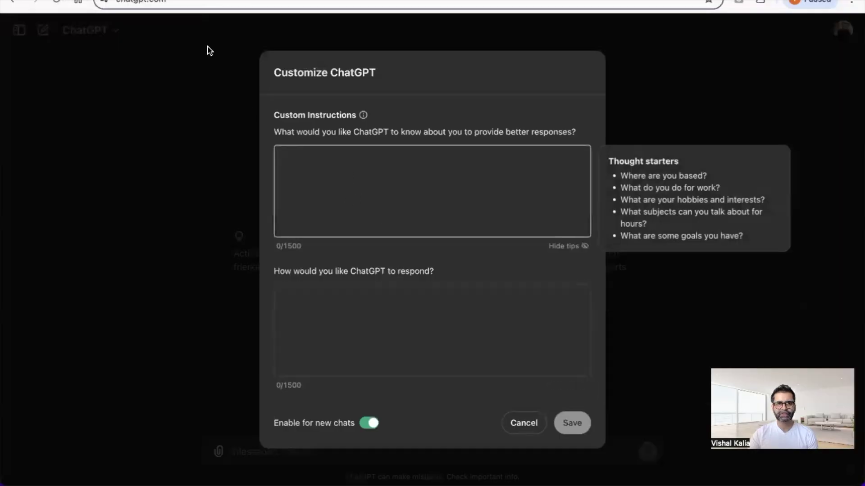
click(200, 4)
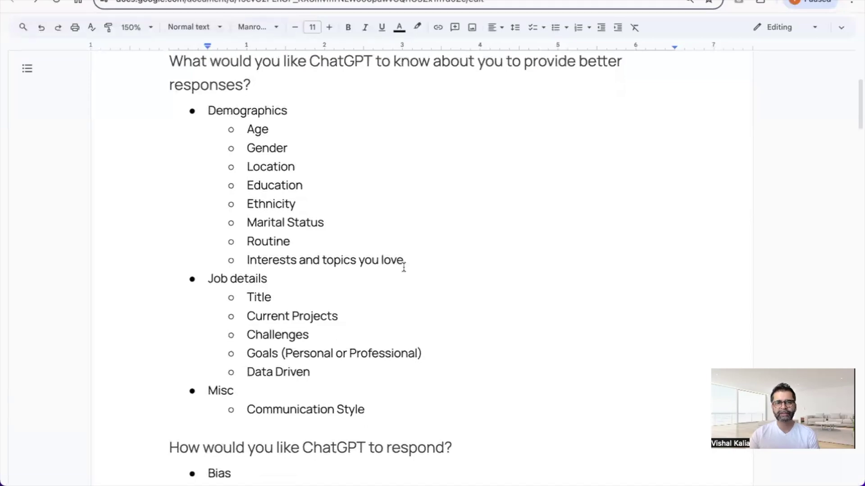
scroll(405, 266, down, 6)
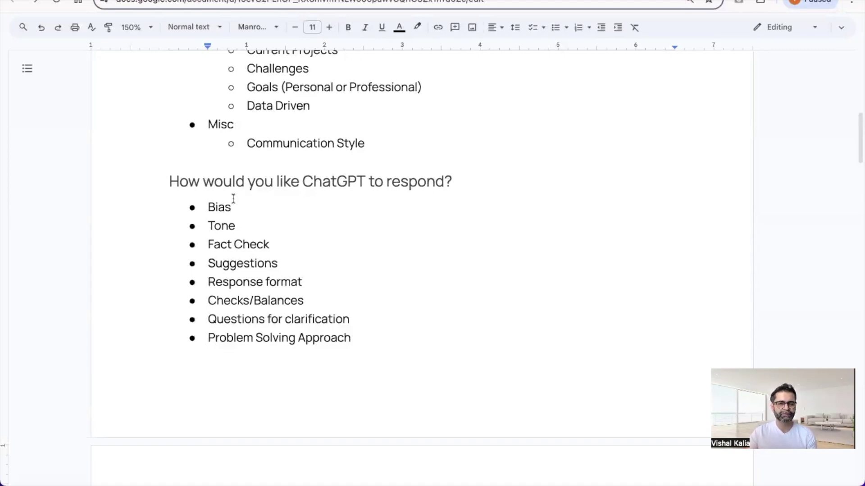
click(217, 223)
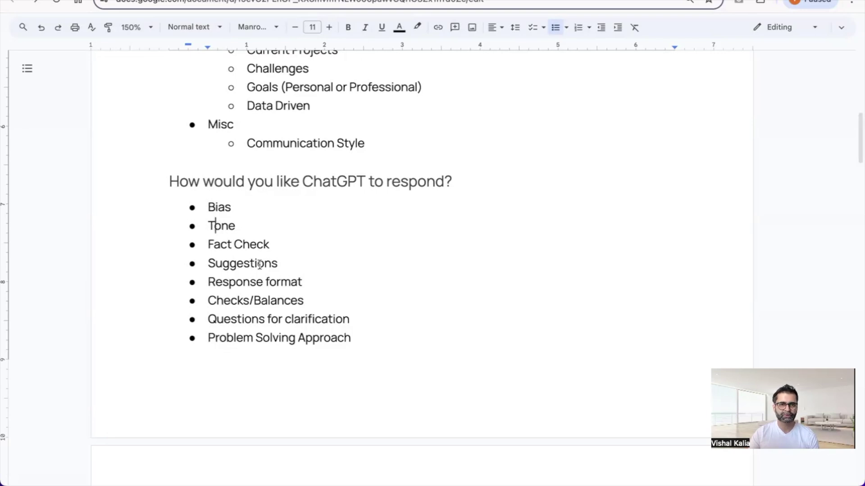
click(250, 282)
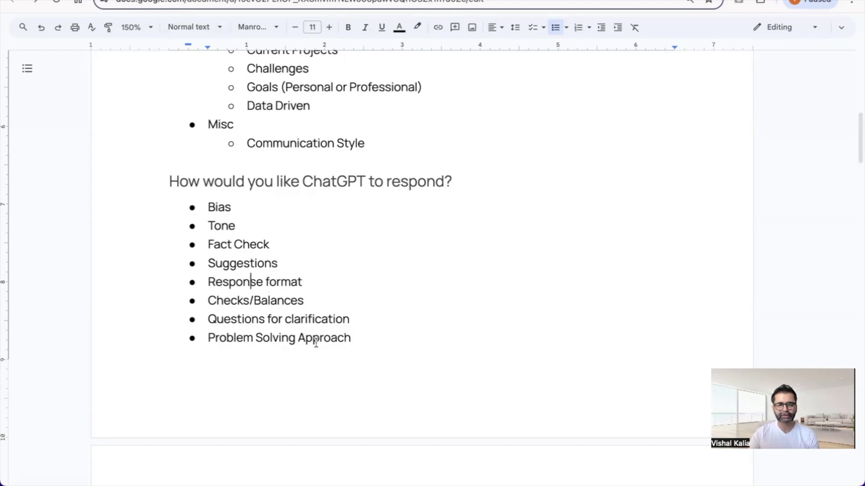
scroll(316, 343, down, 5)
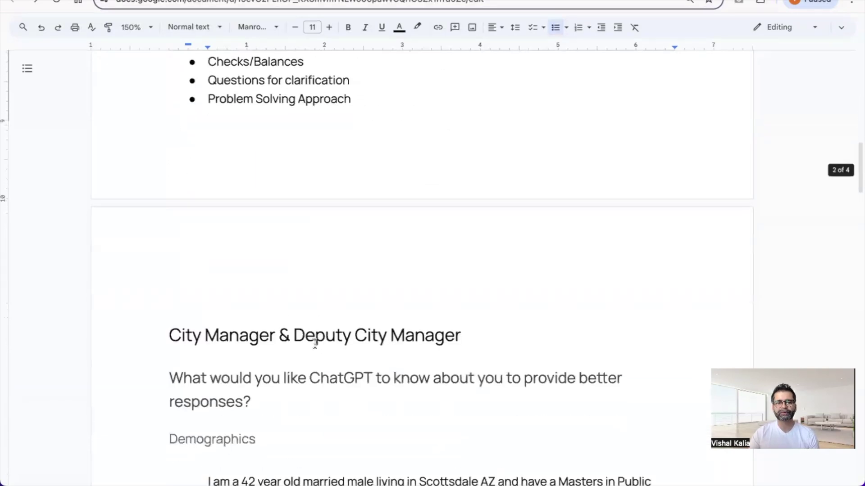
Step: Scroll to the City Manager example and highlight 'block 3 hours within my work time'
scroll(315, 344, down, 4)
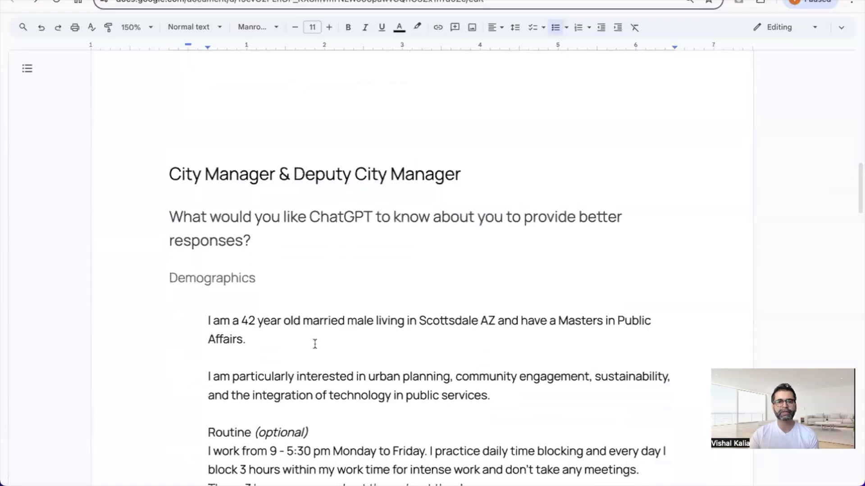
scroll(315, 344, down, 2)
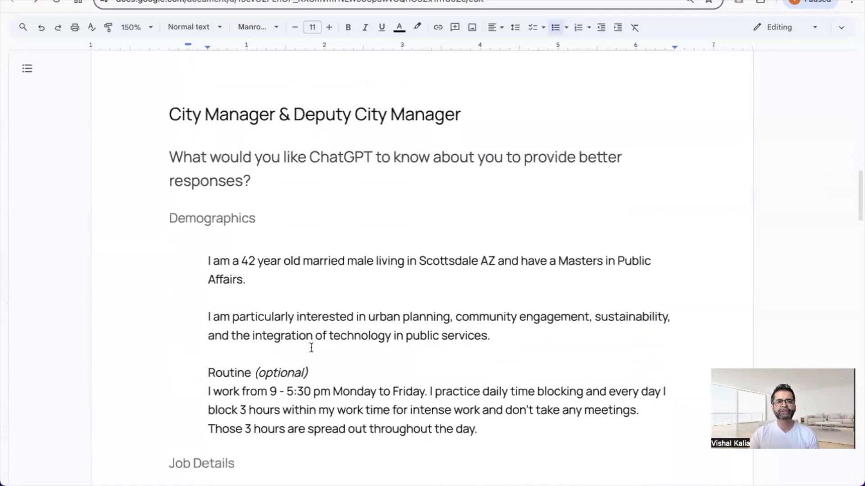
scroll(312, 348, down, 3)
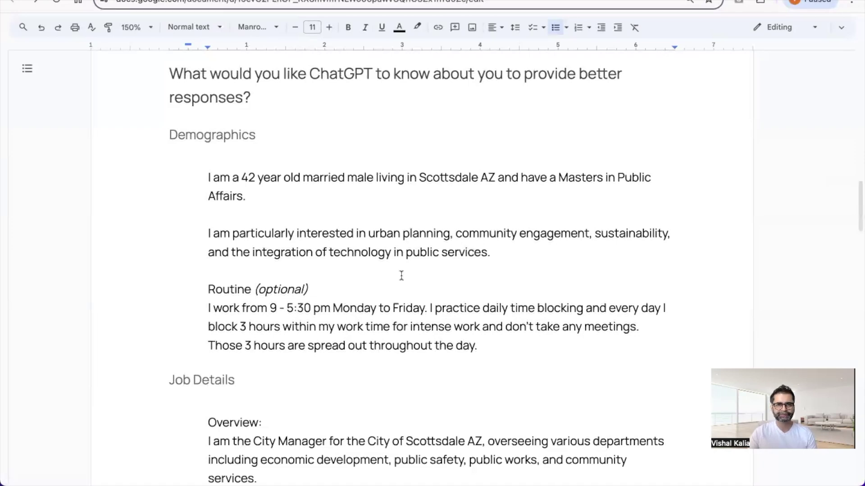
scroll(359, 280, down, 1)
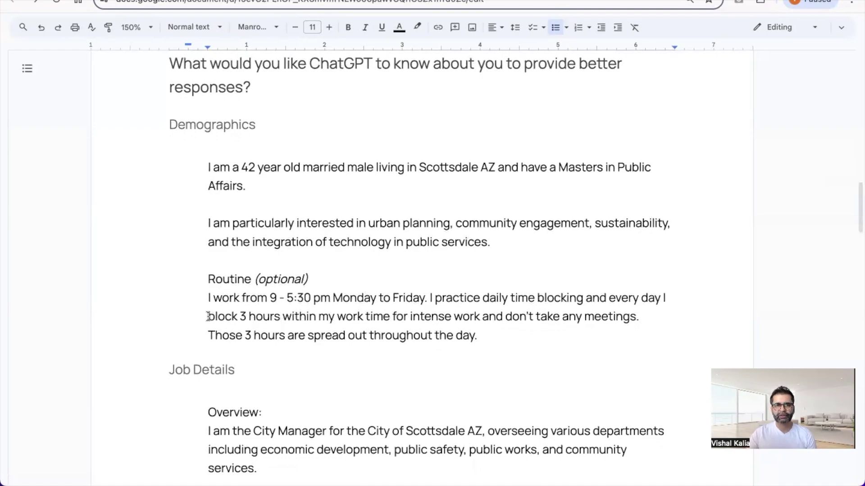
drag(207, 317, 388, 318)
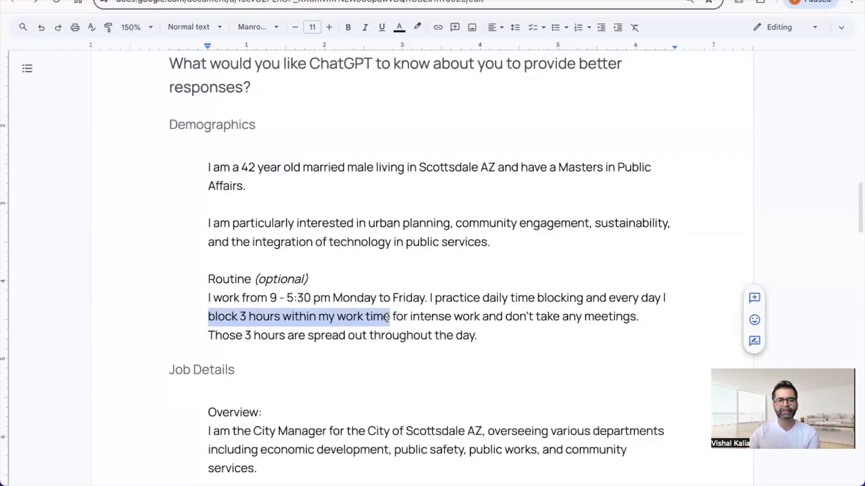
scroll(398, 342, down, 5)
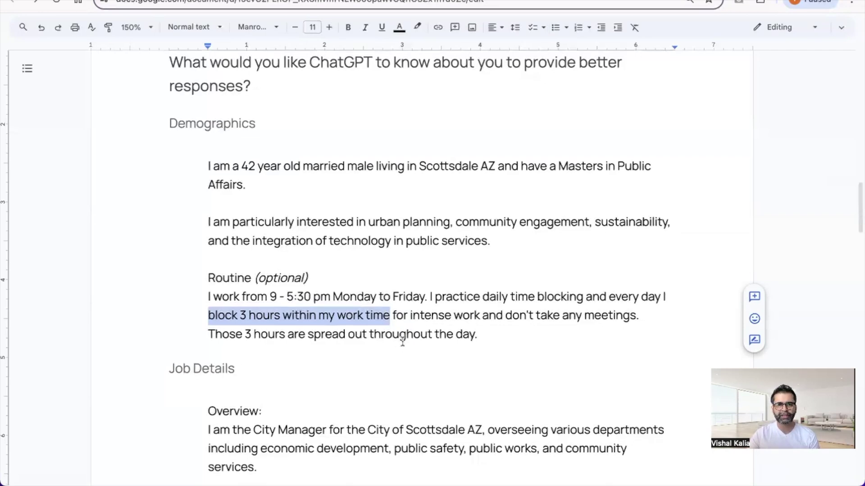
scroll(402, 341, down, 1)
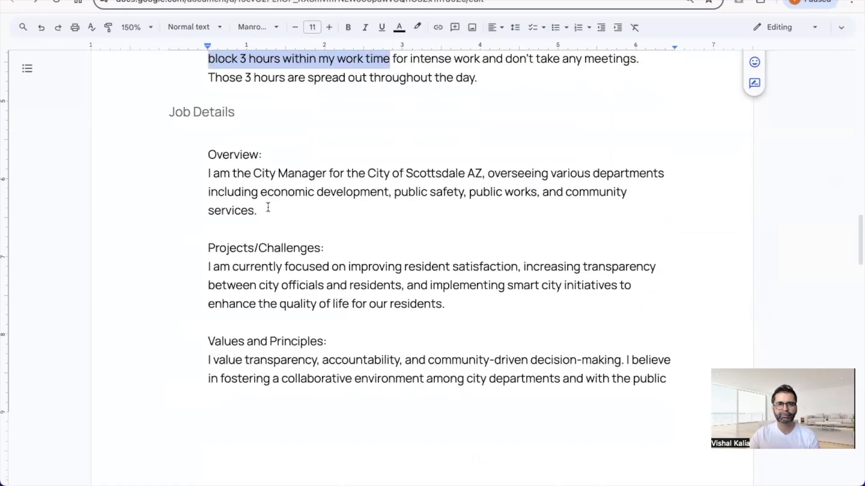
scroll(291, 221, down, 3)
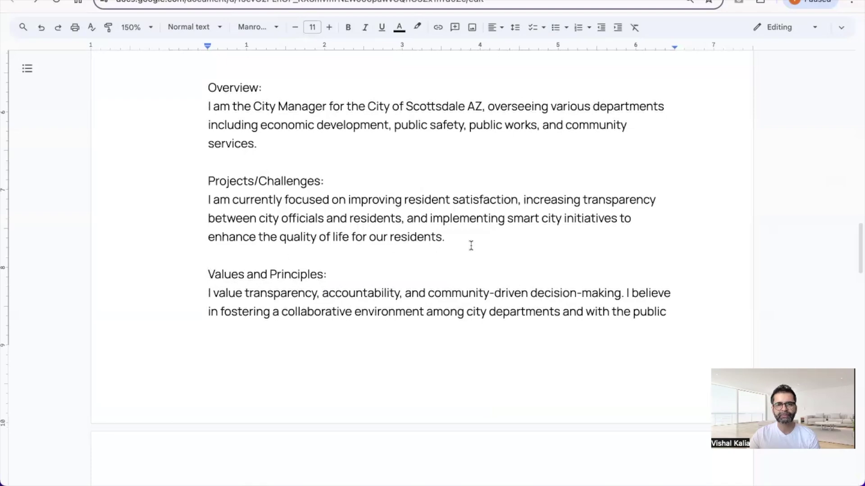
scroll(315, 225, down, 3)
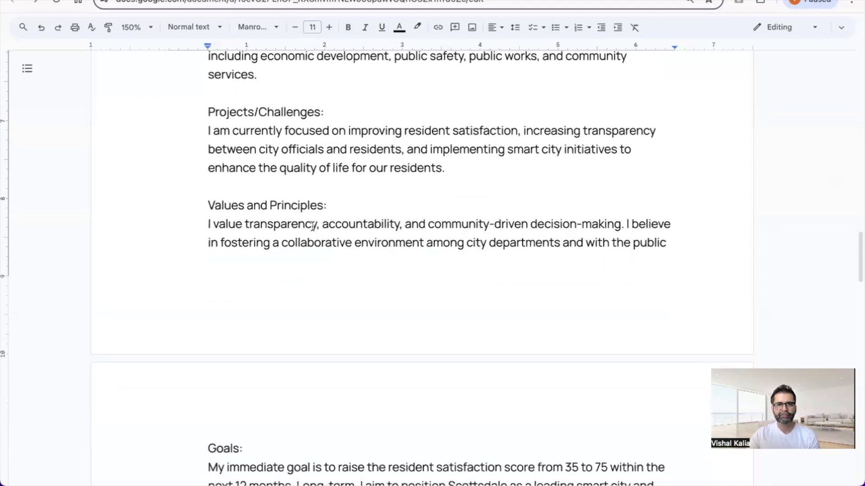
scroll(313, 226, down, 1)
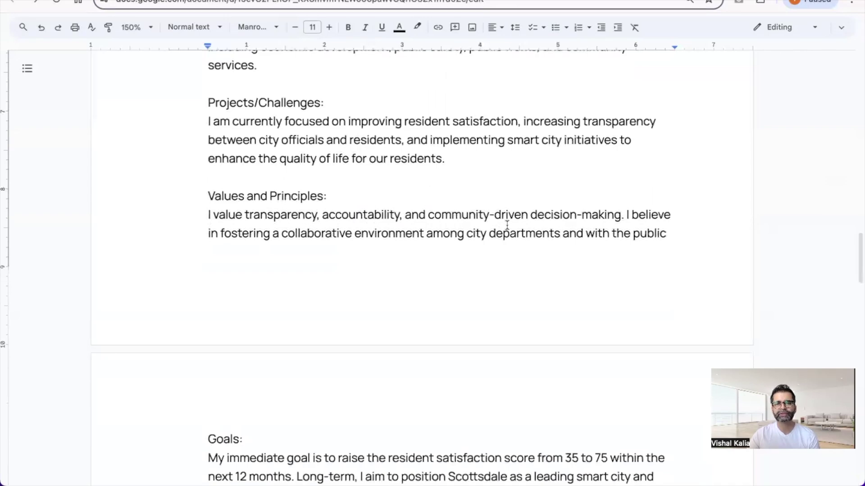
scroll(526, 231, down, 10)
scroll(254, 137, up, 1)
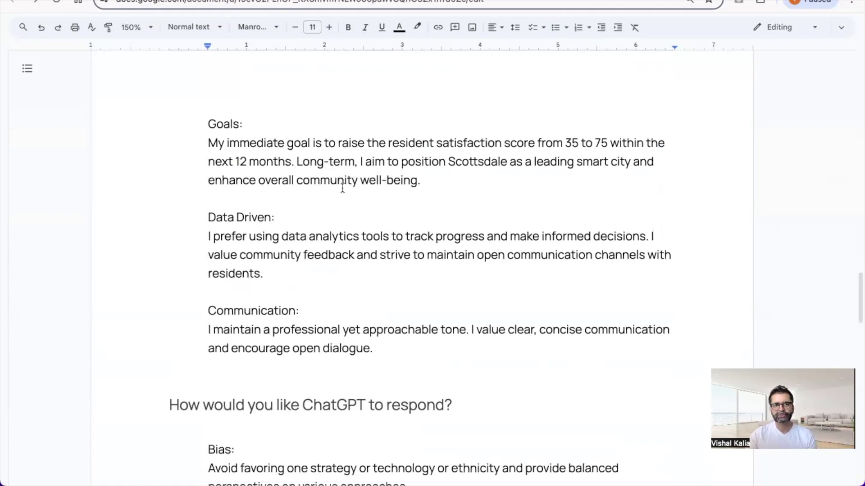
click(252, 311)
scroll(332, 282, up, 15)
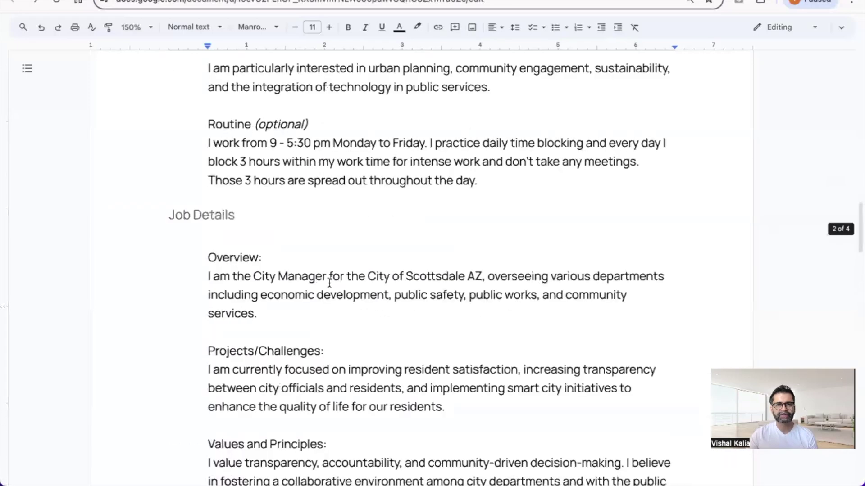
scroll(328, 282, up, 4)
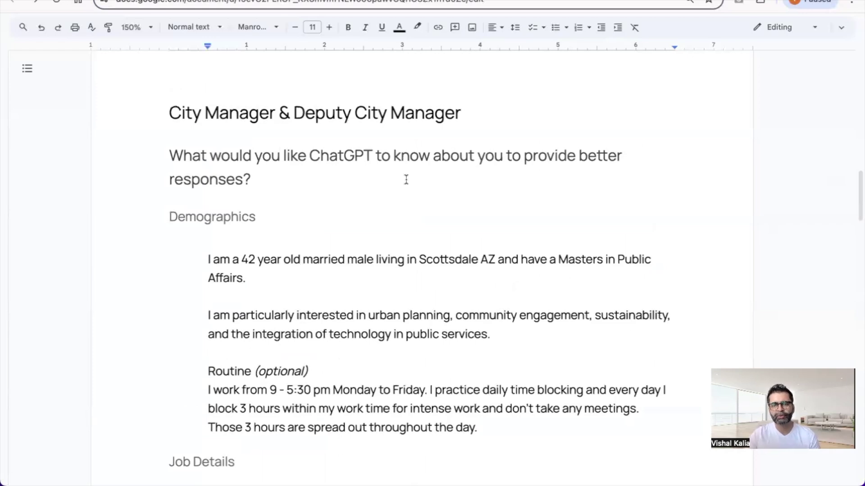
scroll(406, 180, down, 4)
scroll(406, 180, down, 8)
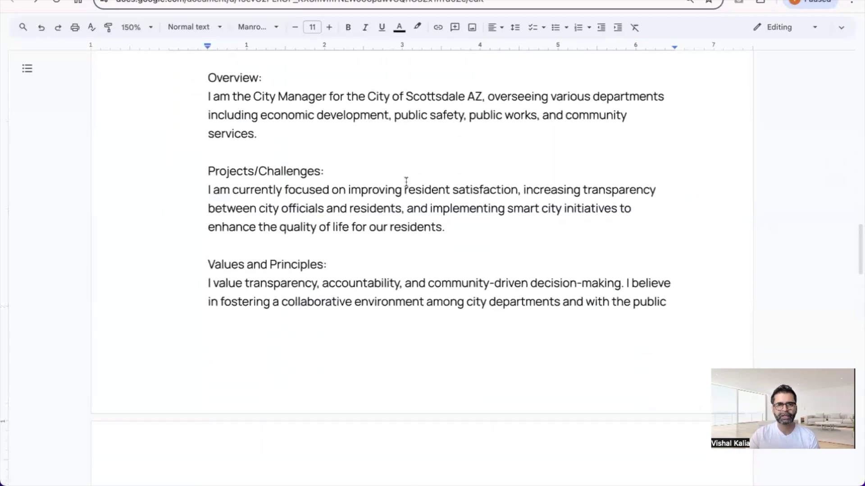
click(90, 1)
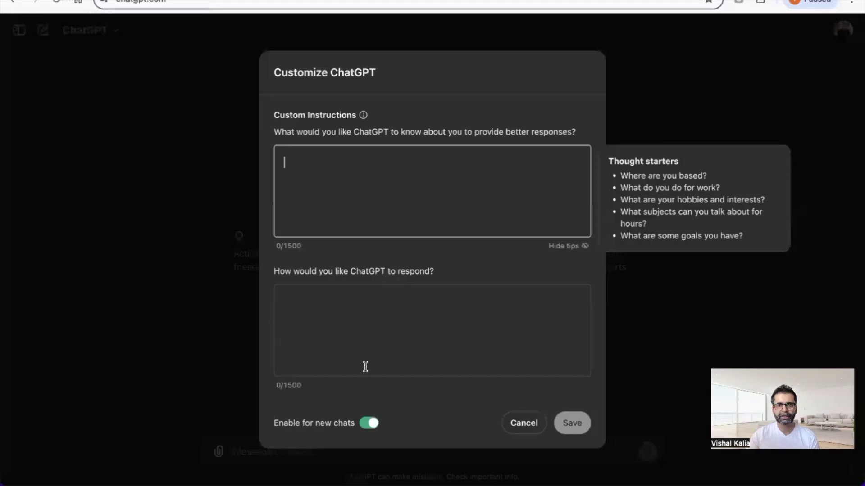
click(361, 334)
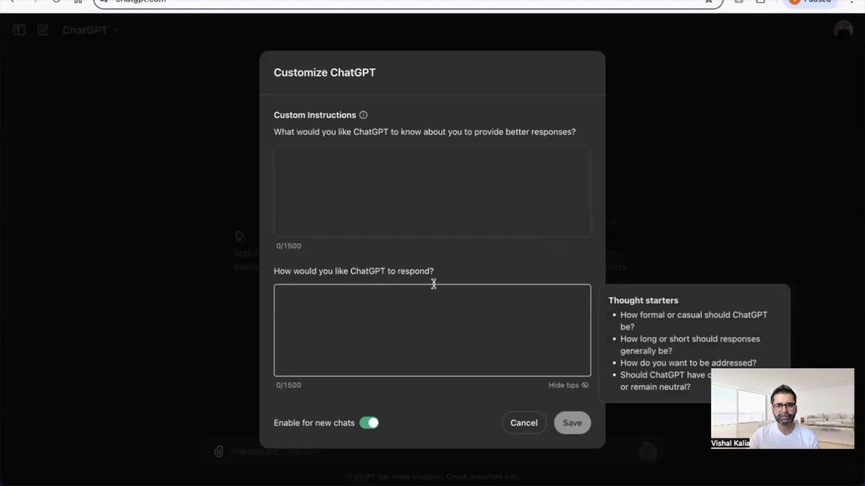
key(ctrl+shift+Tab)
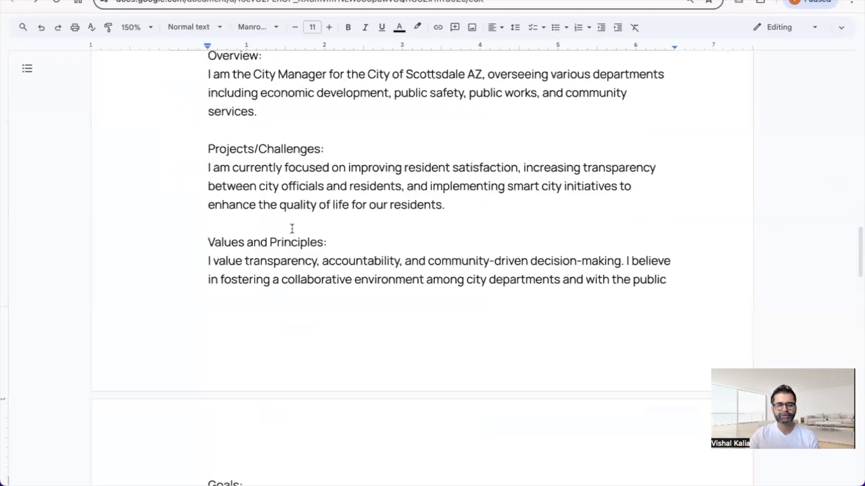
scroll(292, 229, down, 8)
scroll(292, 229, down, 8)
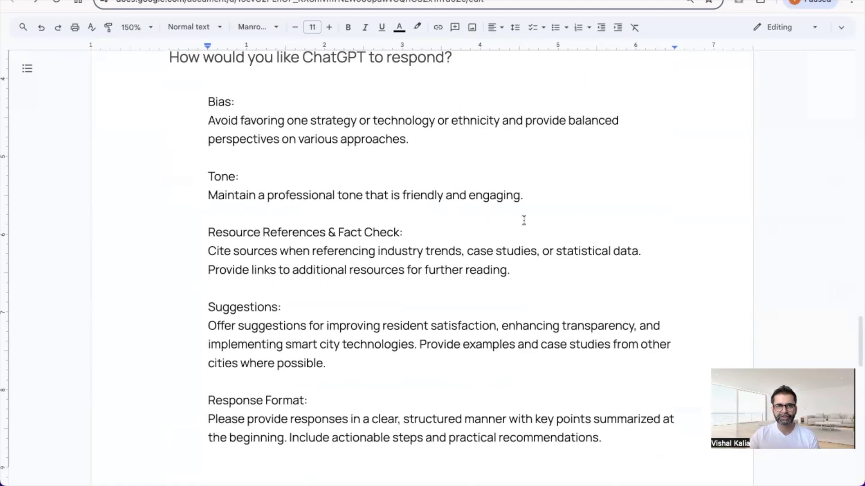
scroll(524, 220, down, 2)
scroll(311, 221, down, 10)
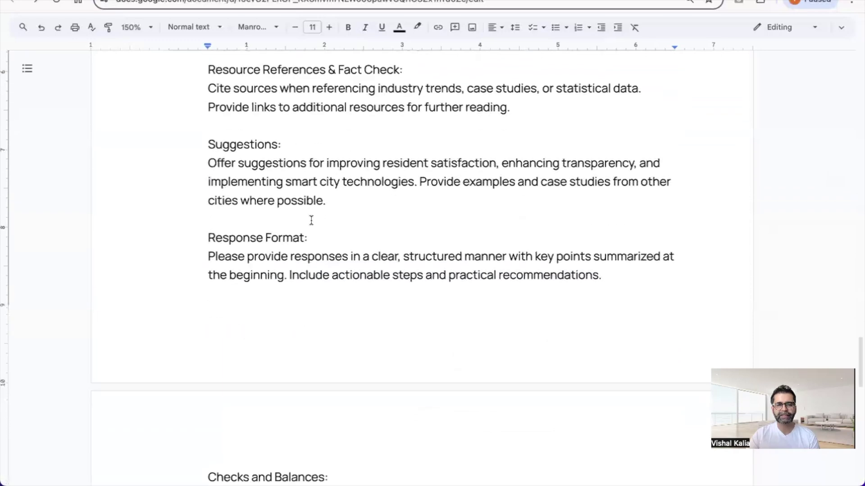
scroll(312, 221, down, 5)
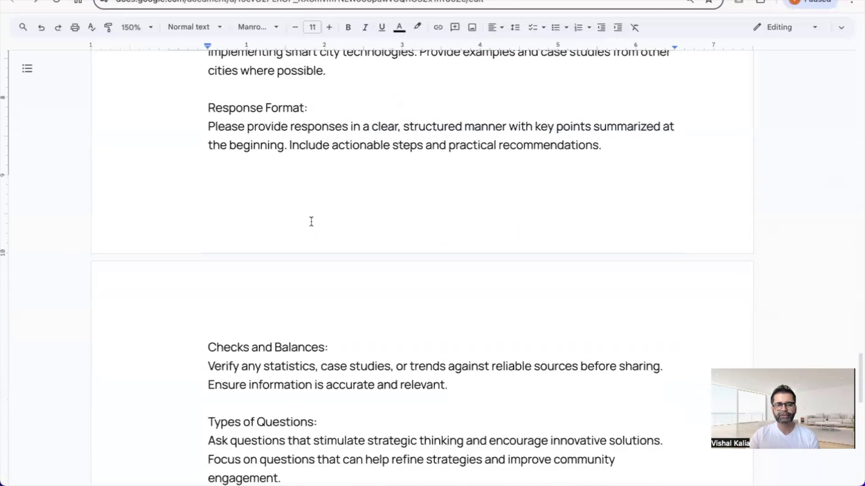
scroll(311, 223, down, 2)
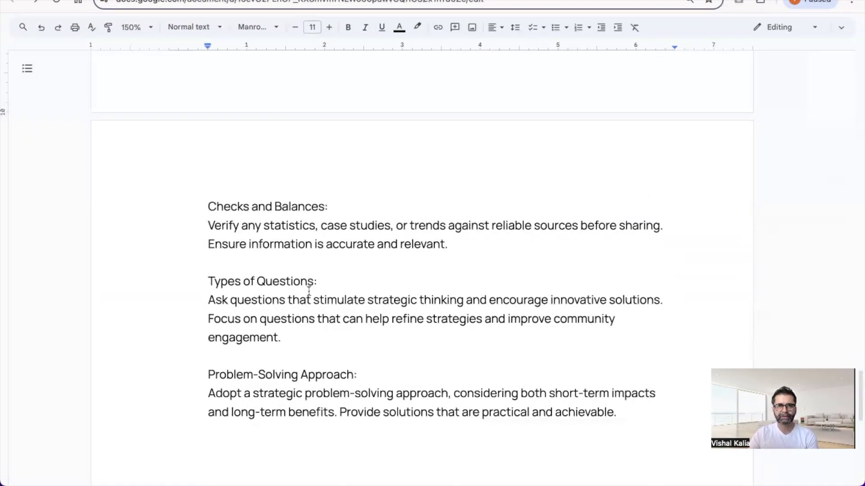
scroll(309, 291, up, 5)
scroll(309, 291, up, 10)
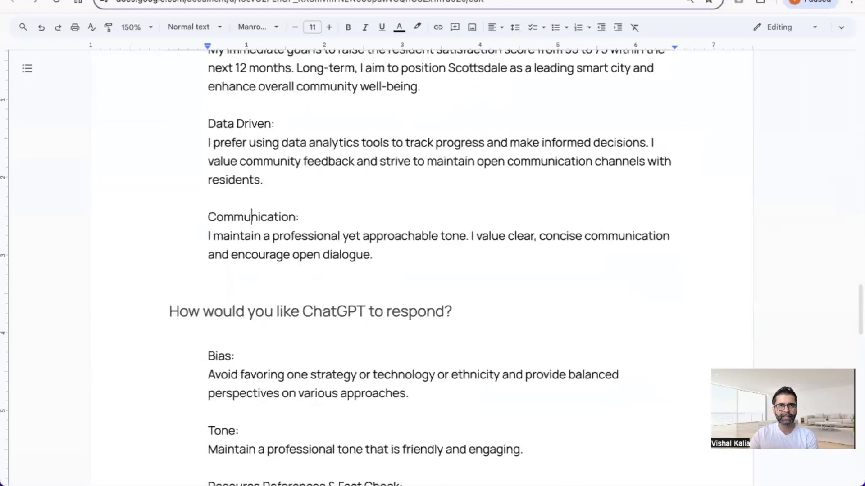
key(ctrl+Tab)
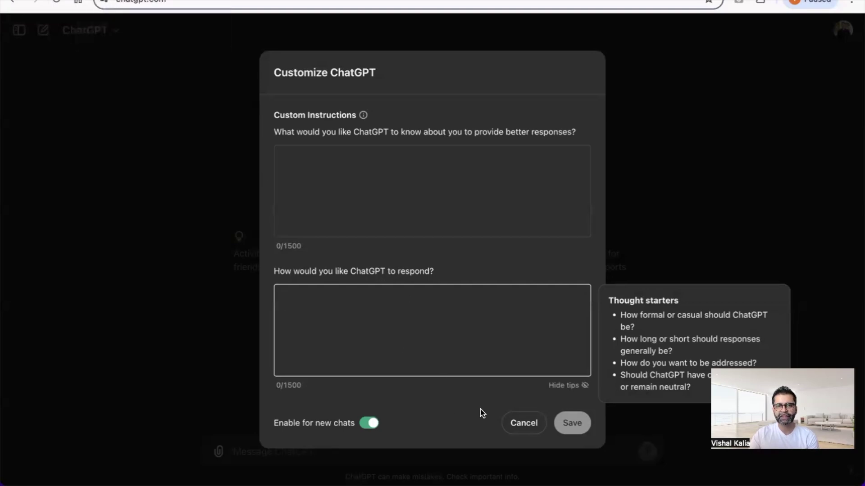
Step: On a fresh ChatGPT page, check Customize ChatGPT and cancel without changes
key(ctrl+Tab)
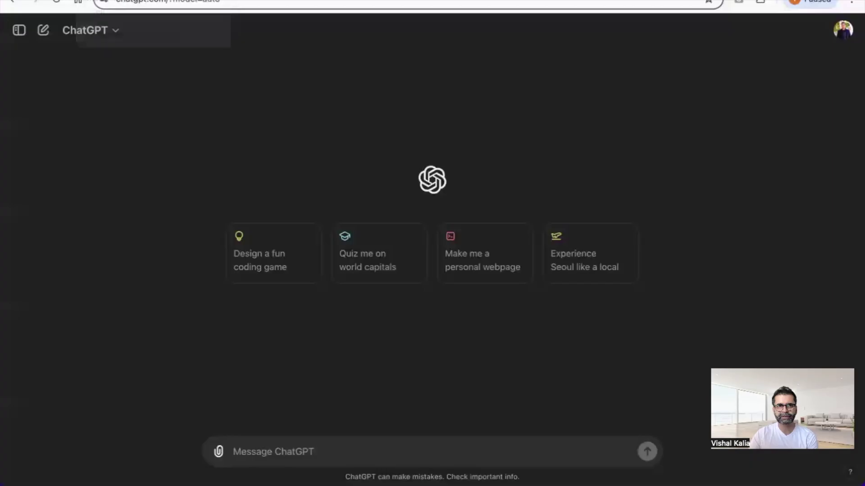
click(843, 30)
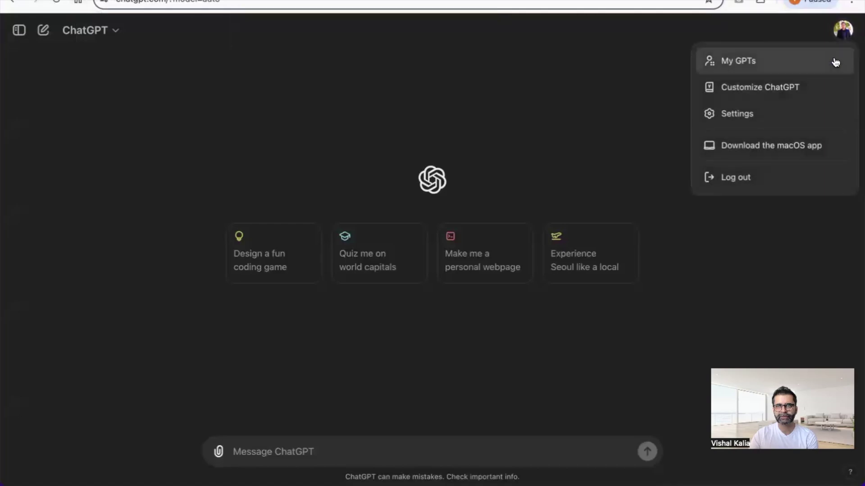
click(789, 88)
click(523, 420)
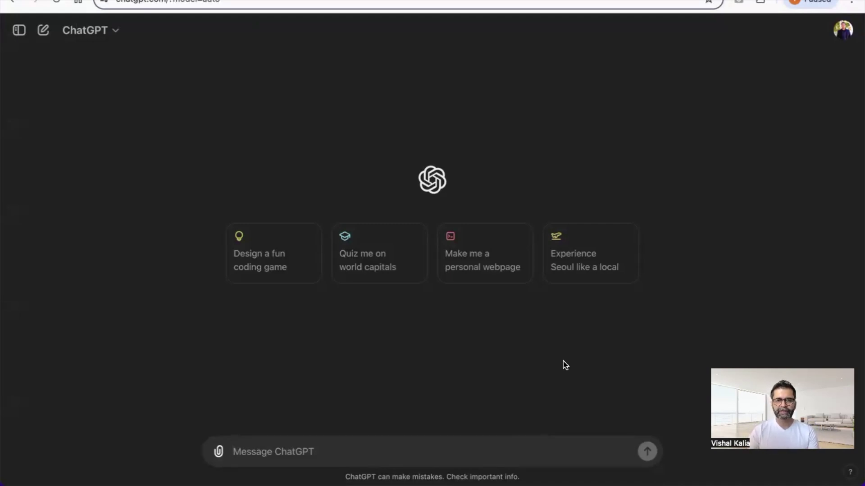
Step: Send the Safe Neighborhoods goals-list prompt, correcting 'Neighborhods' through the spelling suggestions
text(I a)
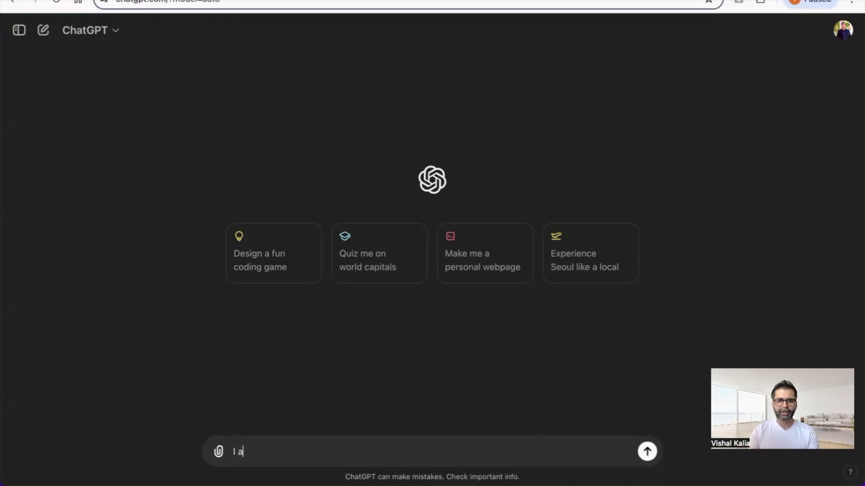
text(m working on an in)
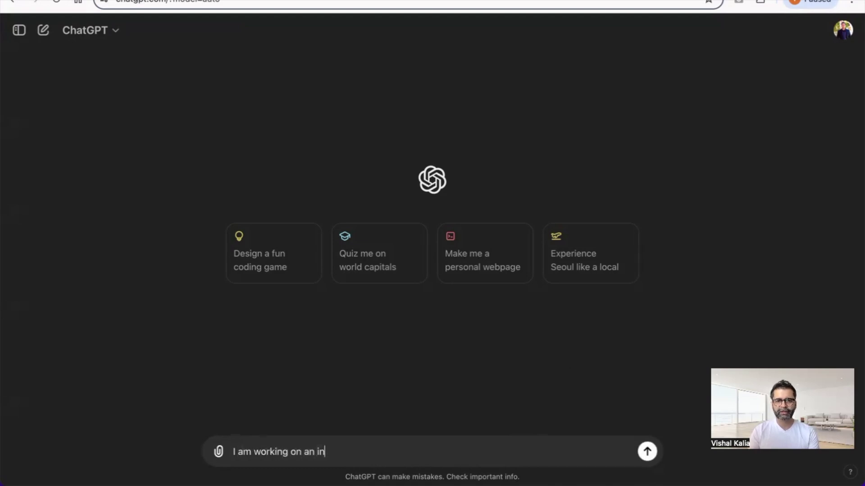
text(itiatiave)
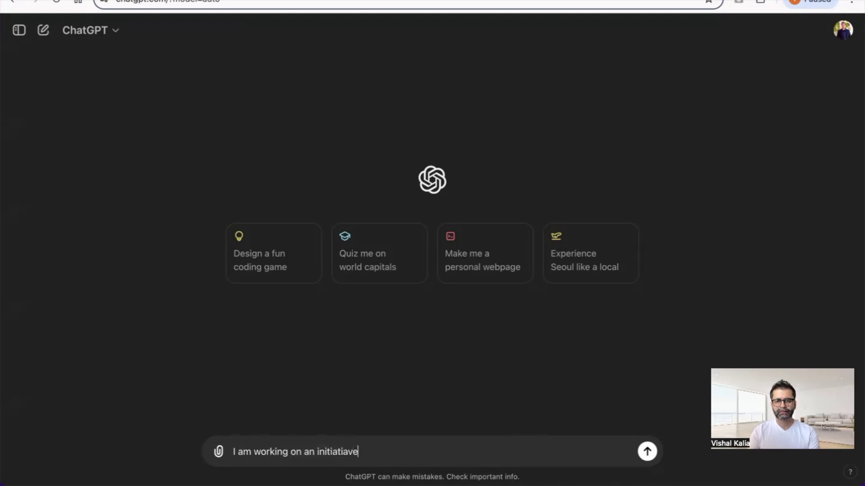
key(BackSpace)
key(BackSpace)
key(BackSpace)
text(ve: Safe Ne)
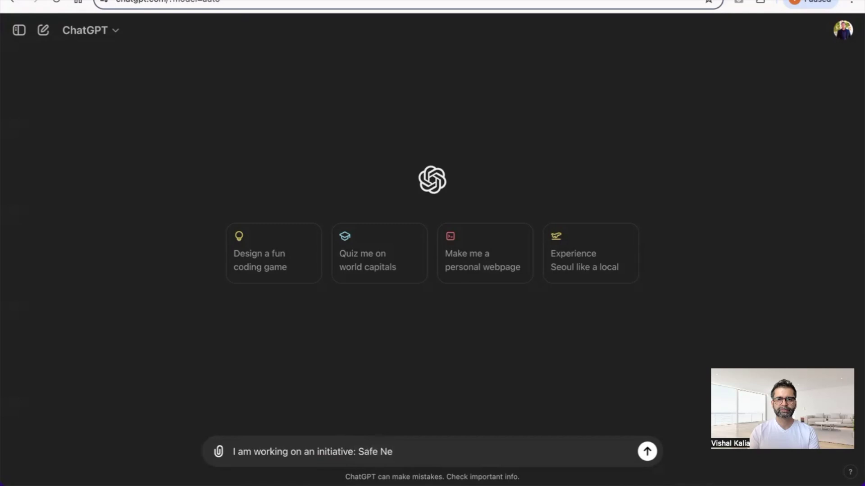
text(ighborhods.)
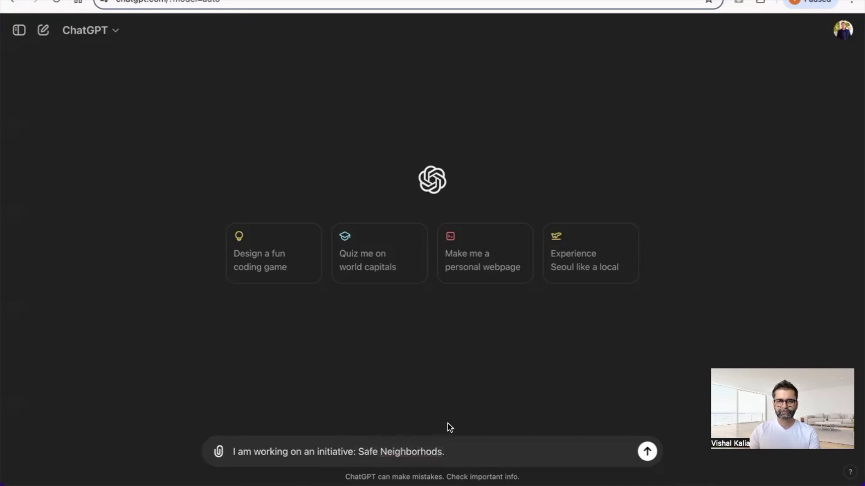
right_click(419, 453)
click(455, 216)
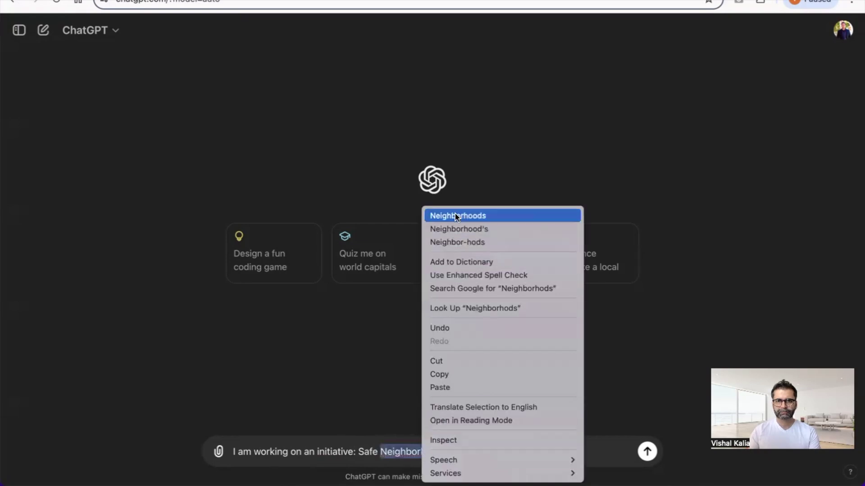
text(Pl)
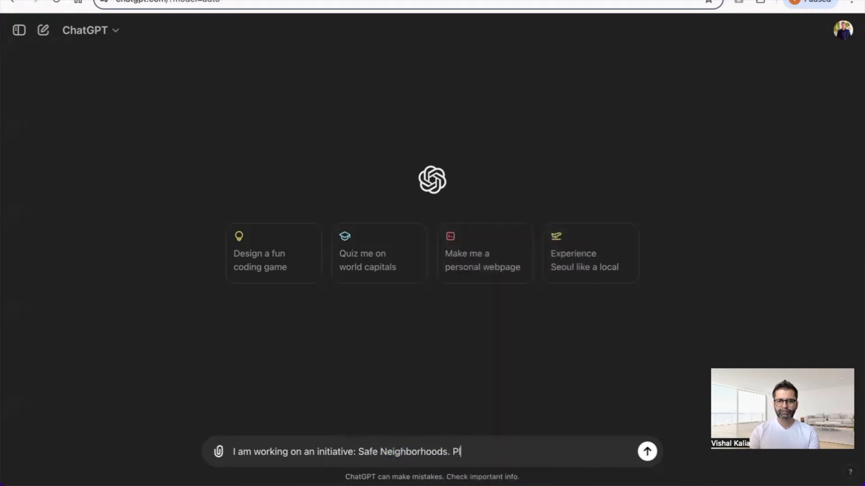
text(ease create me a )
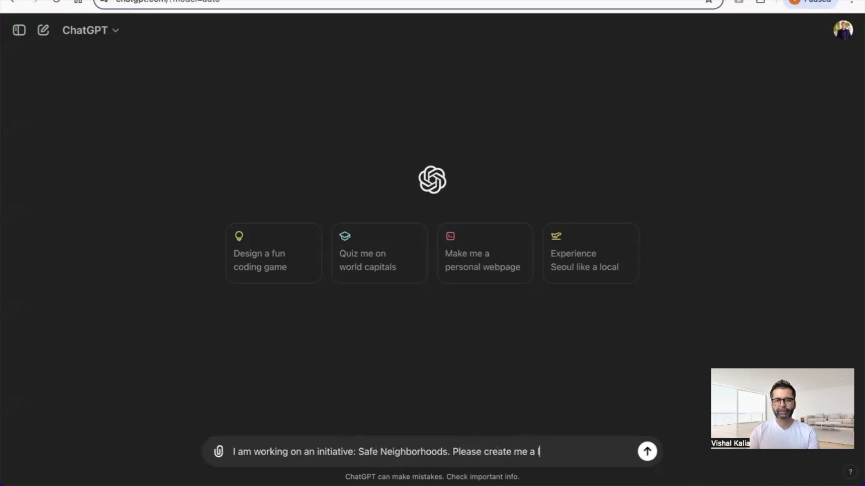
text(list of goals tha)
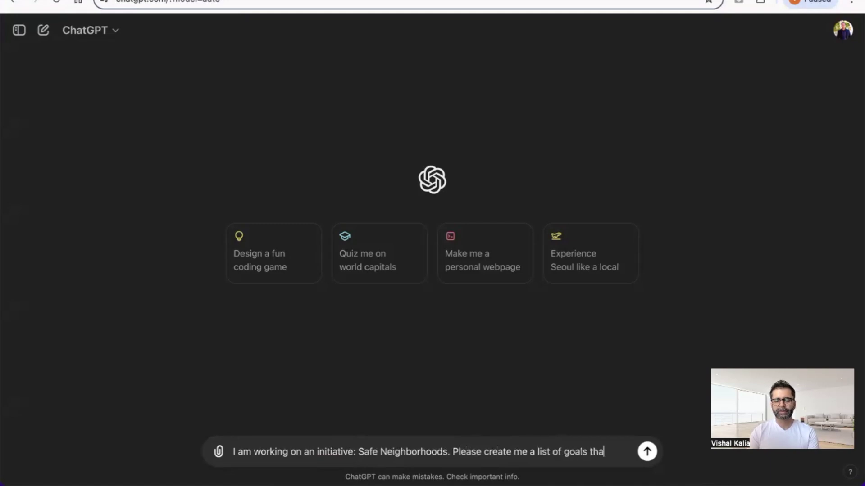
text(t I should ac)
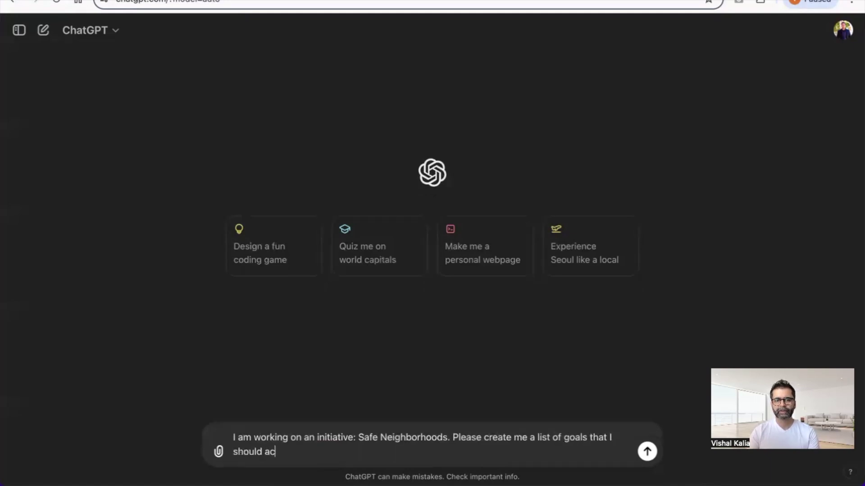
text(complish)
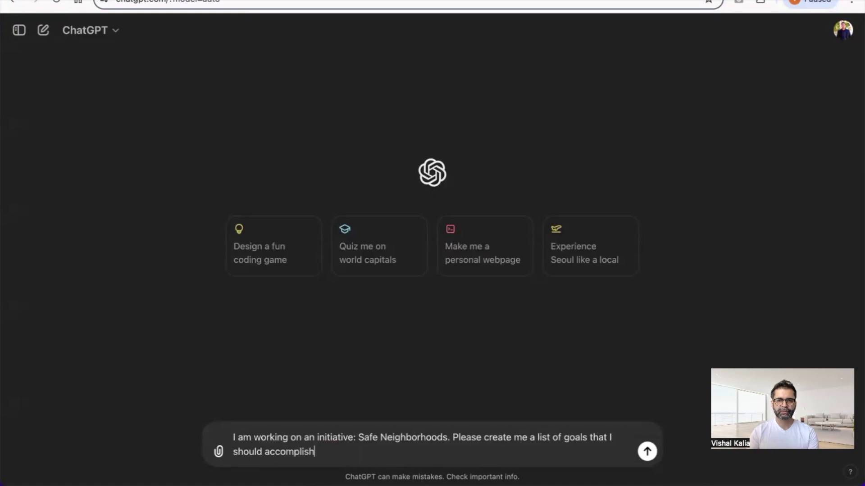
text( under this in)
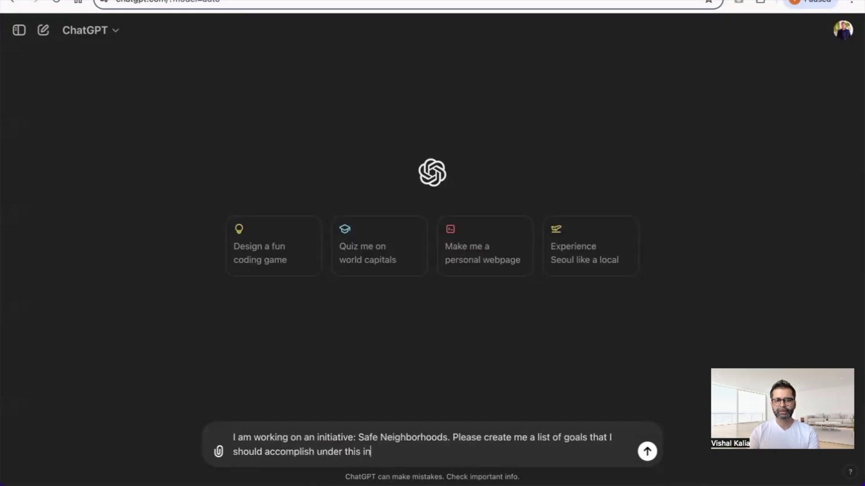
text(itiative.)
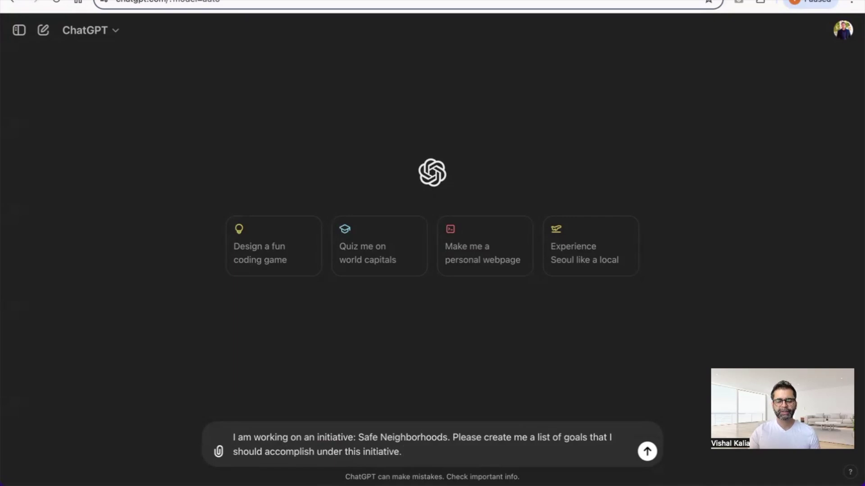
drag(411, 453, 233, 439)
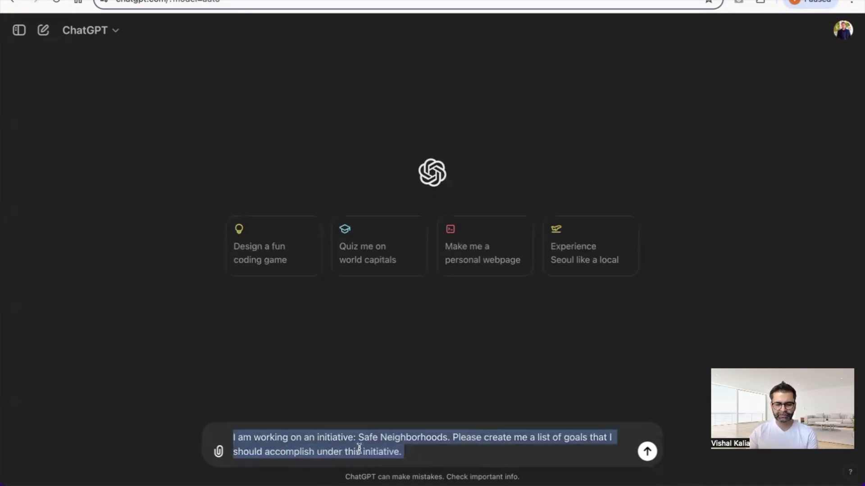
click(426, 456)
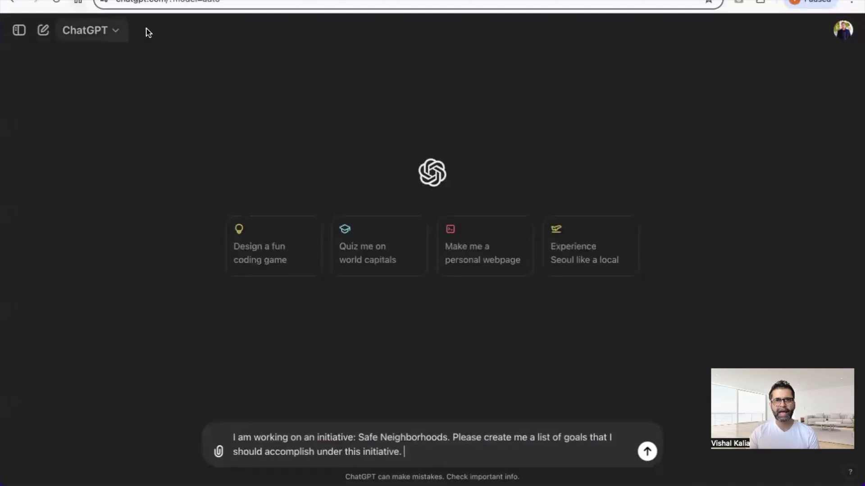
click(647, 451)
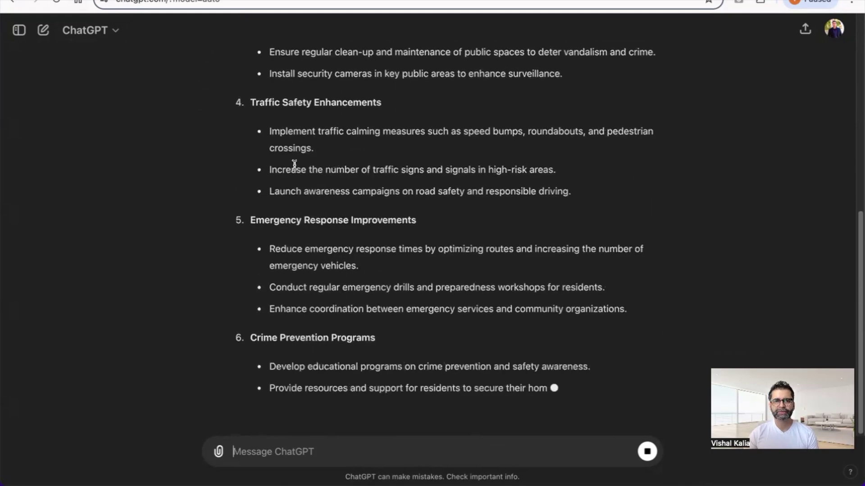
Step: Scroll through the ten-goal reply, from Improved Street Lighting to the closing summary
scroll(315, 219, up, 5)
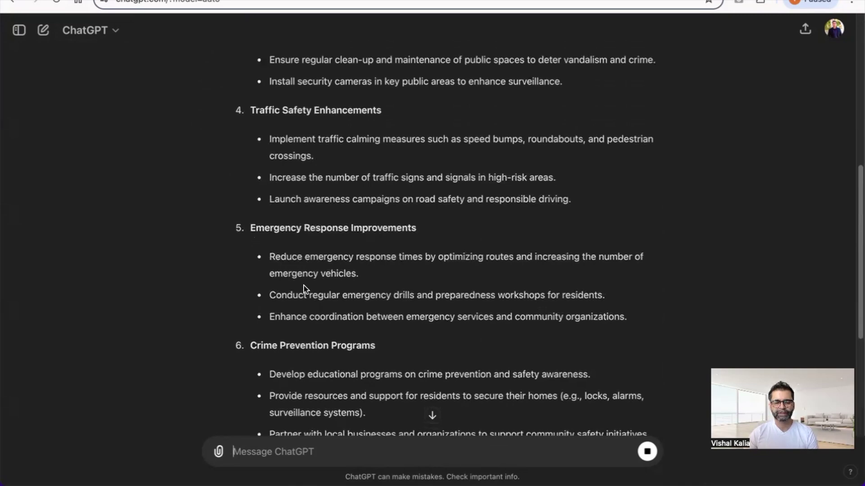
scroll(304, 285, down, 6)
scroll(302, 283, down, 4)
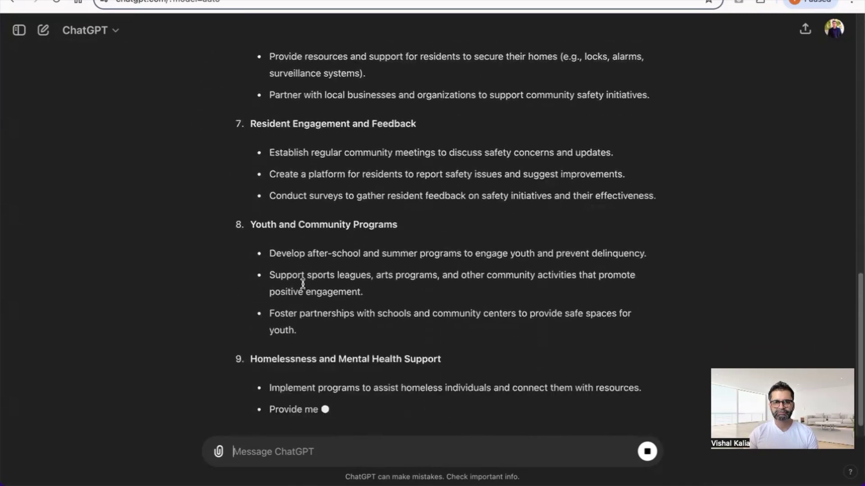
scroll(304, 286, up, 5)
scroll(303, 286, up, 10)
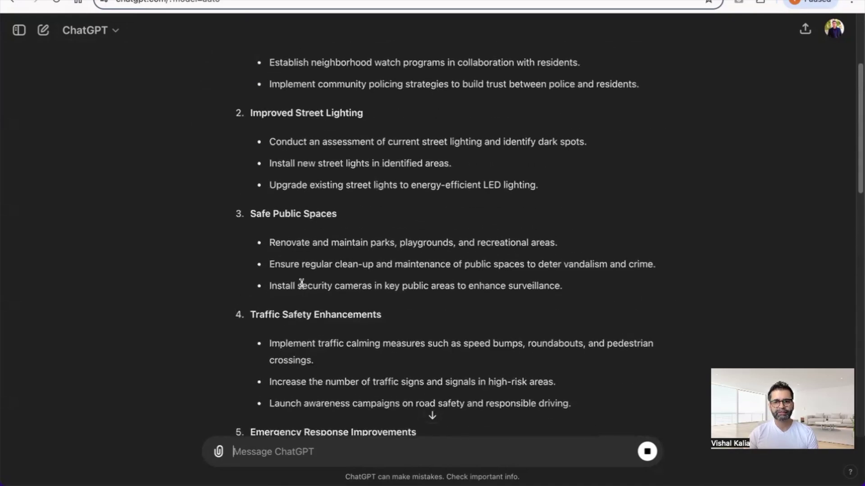
scroll(301, 284, down, 15)
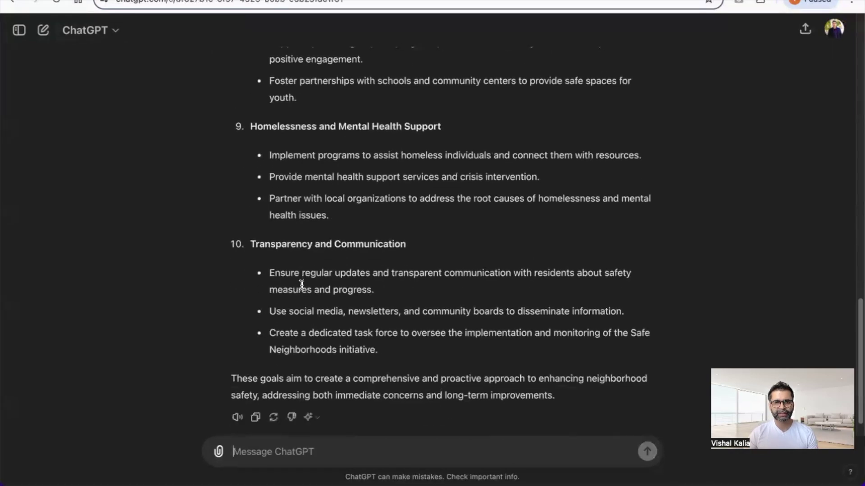
scroll(302, 286, down, 1)
scroll(300, 281, up, 15)
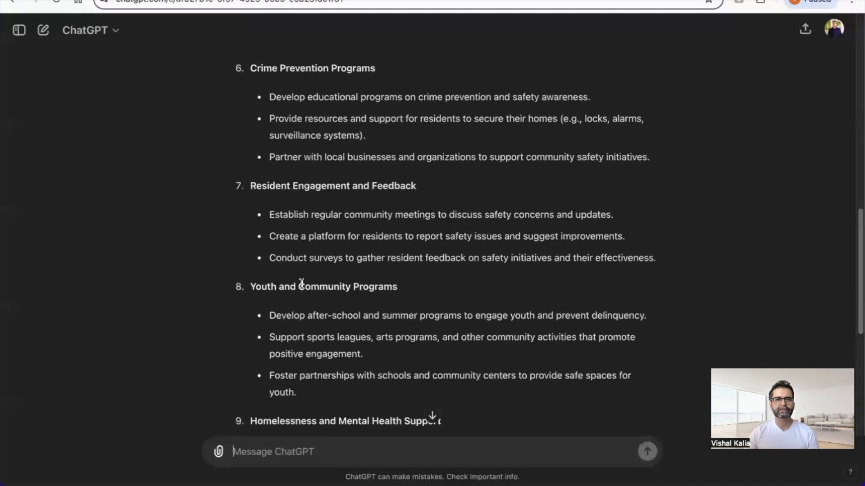
Step: Copy the template's two self-description paragraphs into ChatGPT's know-about-you custom-instruction box
key(ctrl+Tab)
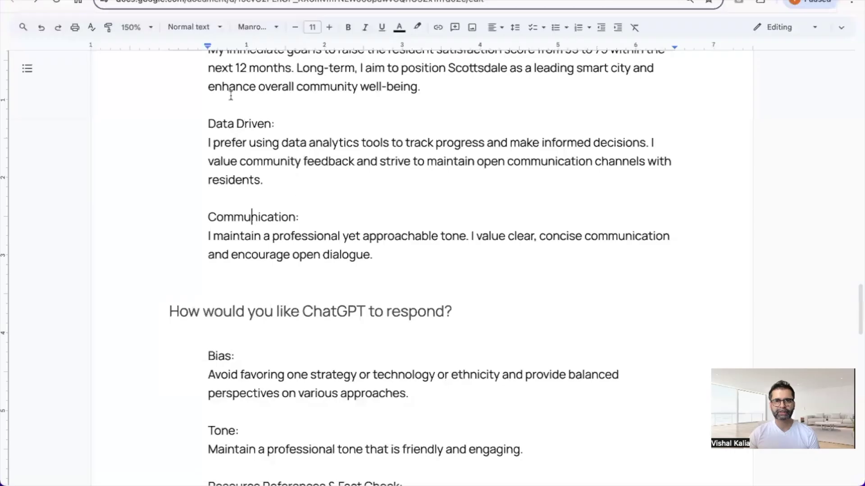
triple_click(333, 236)
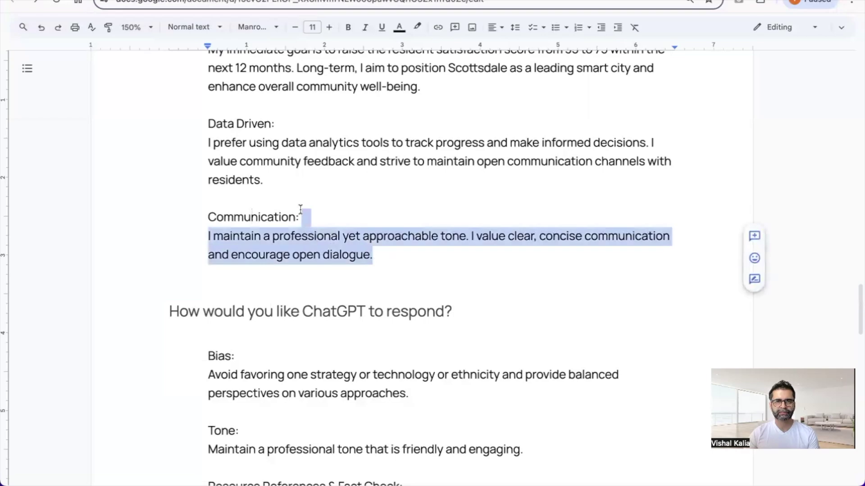
scroll(334, 227, up, 15)
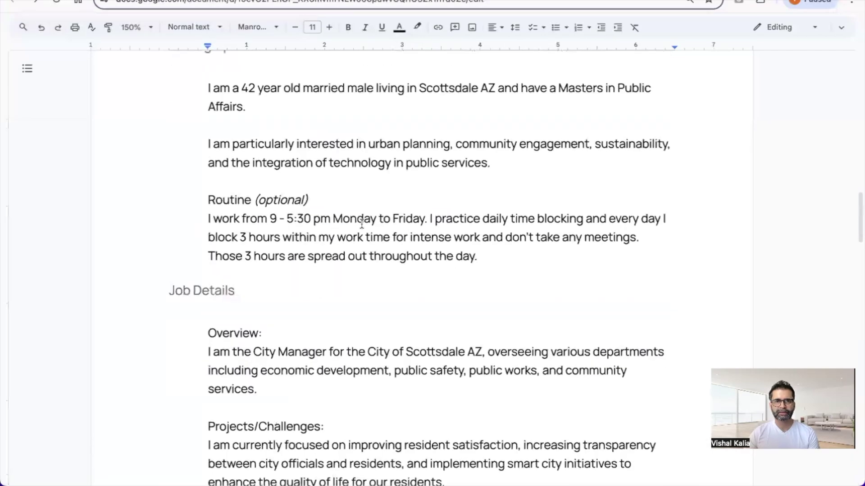
scroll(432, 215, up, 3)
drag(491, 241, 202, 171)
key(super+c)
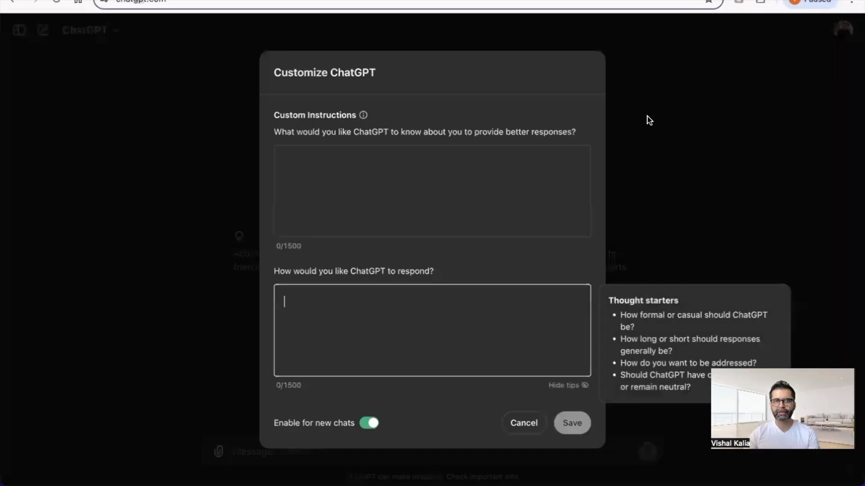
click(696, 194)
click(844, 35)
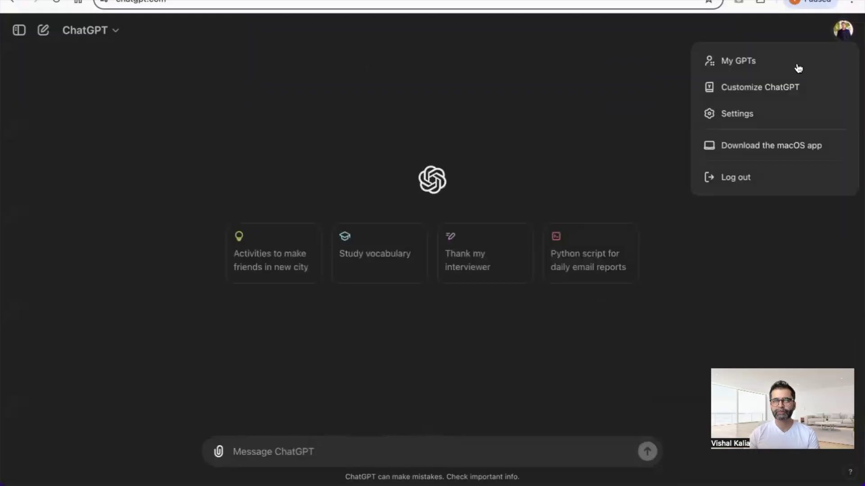
click(632, 89)
click(845, 35)
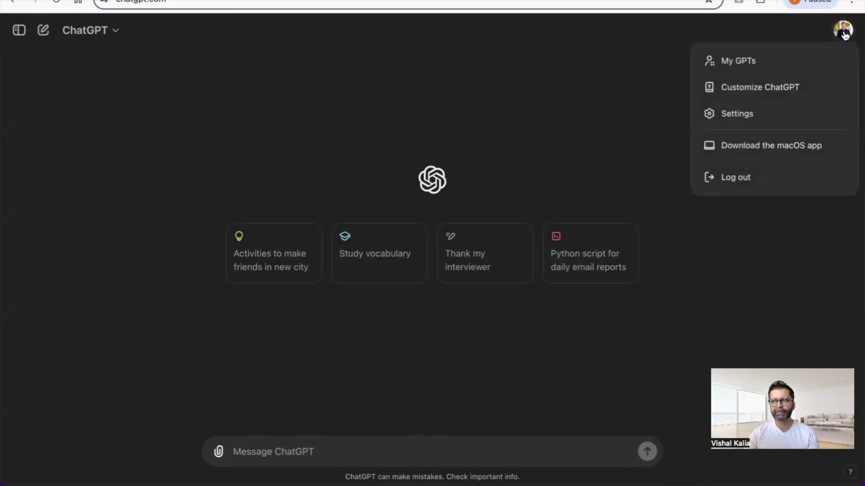
click(774, 94)
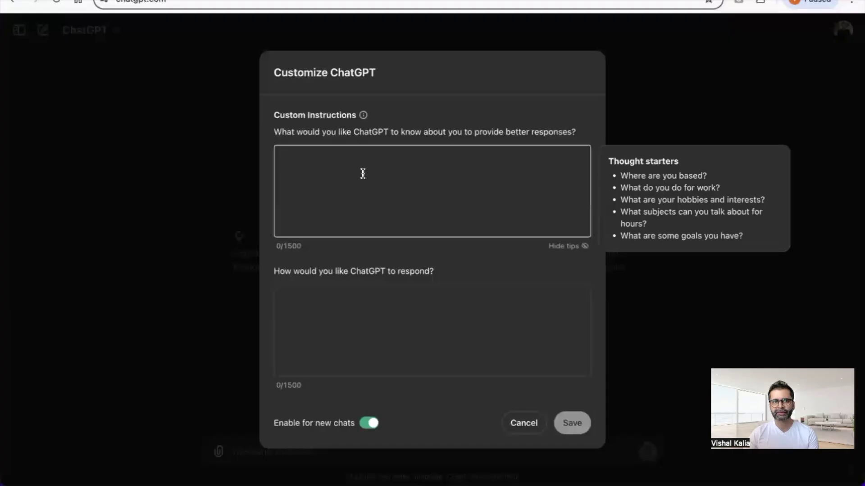
key(super+v)
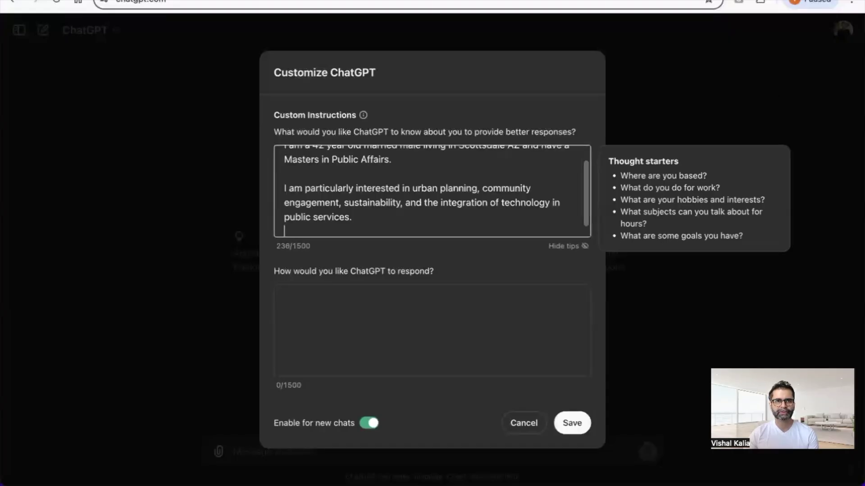
Step: Add the template's job details, goals and communication text, bringing the box to 1389/1500
key(ctrl+shift+Tab)
scroll(184, 216, down, 4)
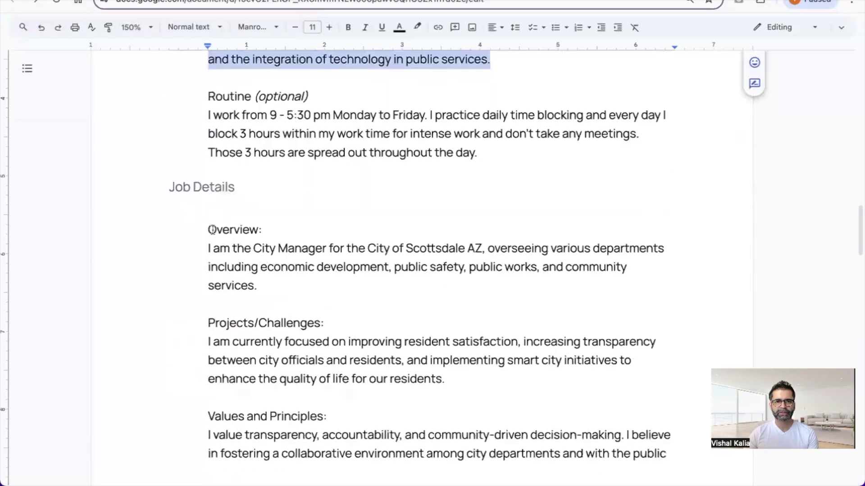
drag(212, 229, 388, 297)
scroll(212, 229, down, 5)
scroll(214, 234, down, 5)
scroll(218, 239, down, 4)
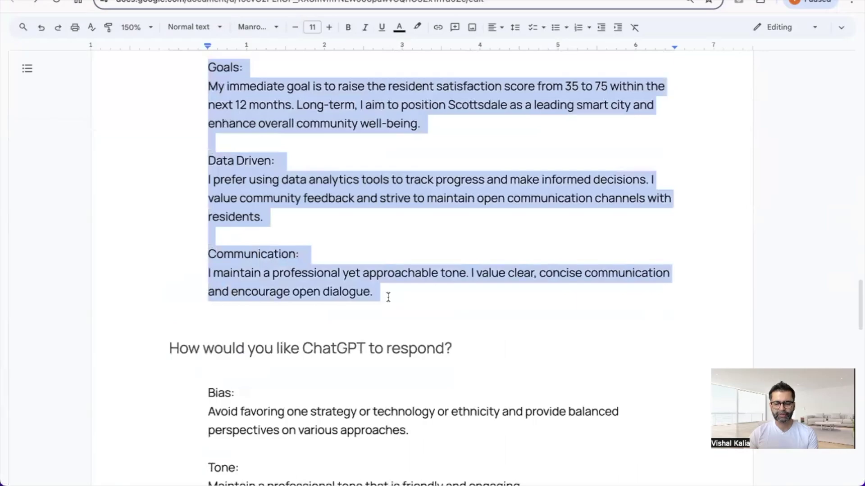
click(108, 1)
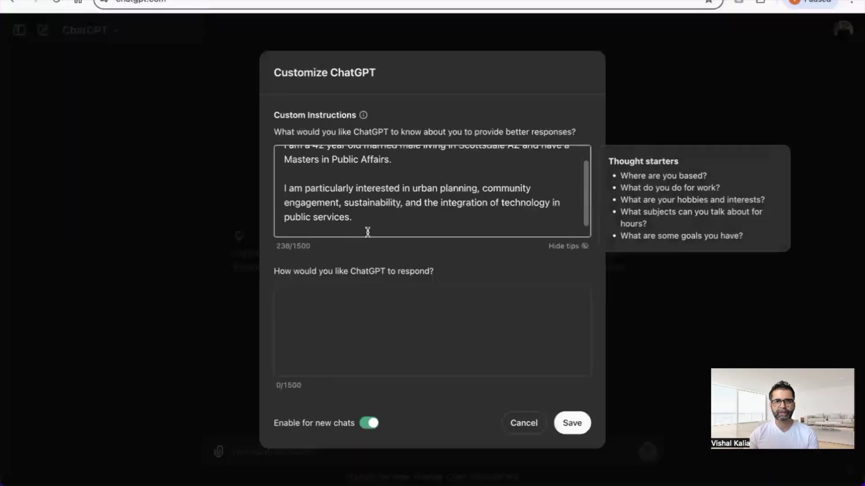
key(ctrl+v)
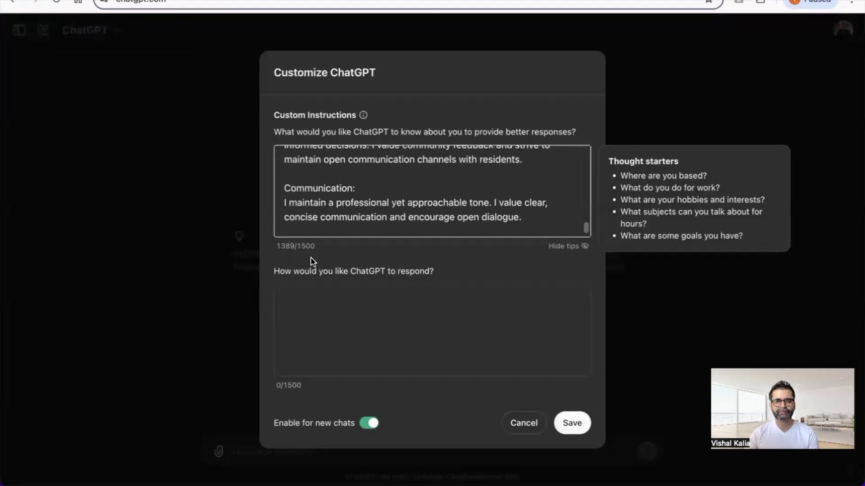
drag(585, 232, 586, 160)
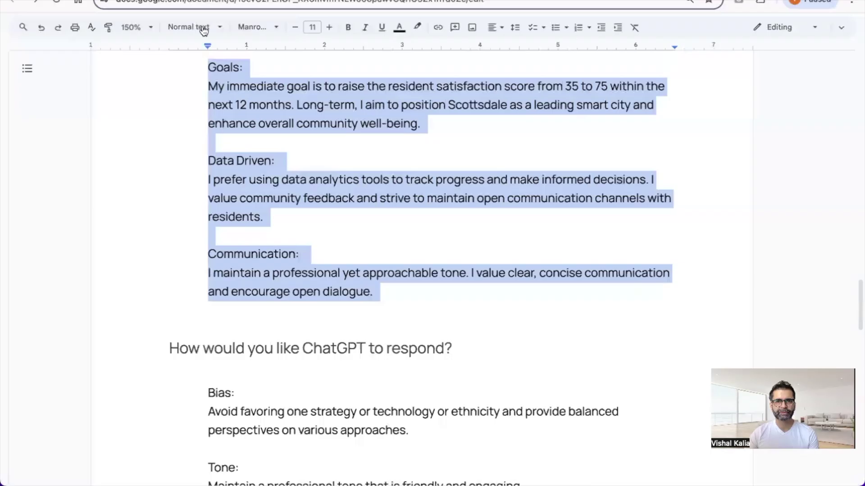
Step: Paste the template's Bias through Problem-Solving Approach guidance into the how-to-respond box and save
scroll(242, 199, down, 5)
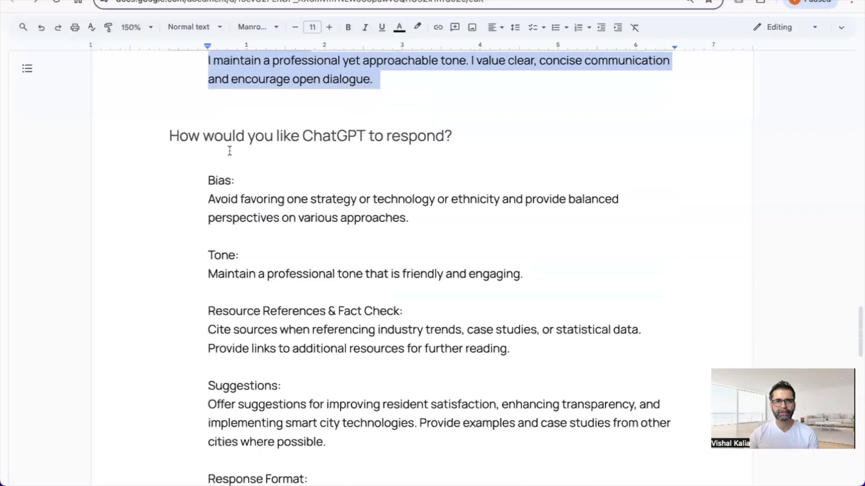
drag(206, 179, 626, 353)
key(ctrl+c)
scroll(218, 216, down, 5)
scroll(426, 292, down, 3)
scroll(427, 294, down, 5)
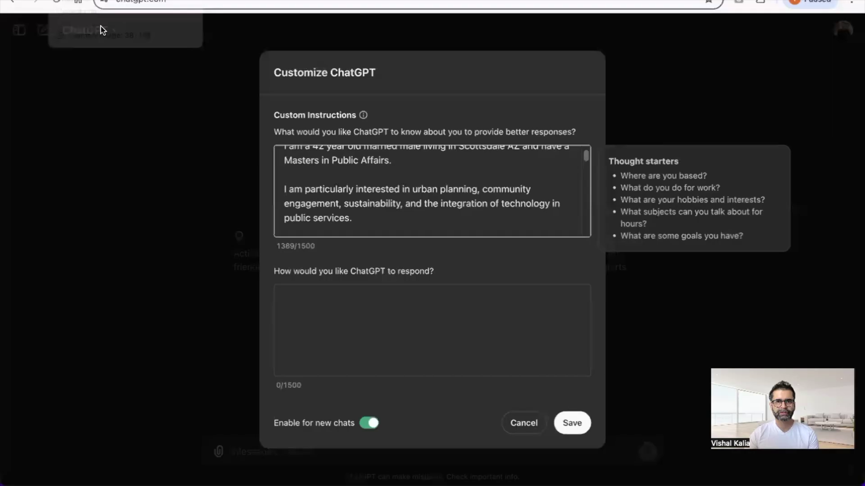
click(362, 295)
key(ctrl+v)
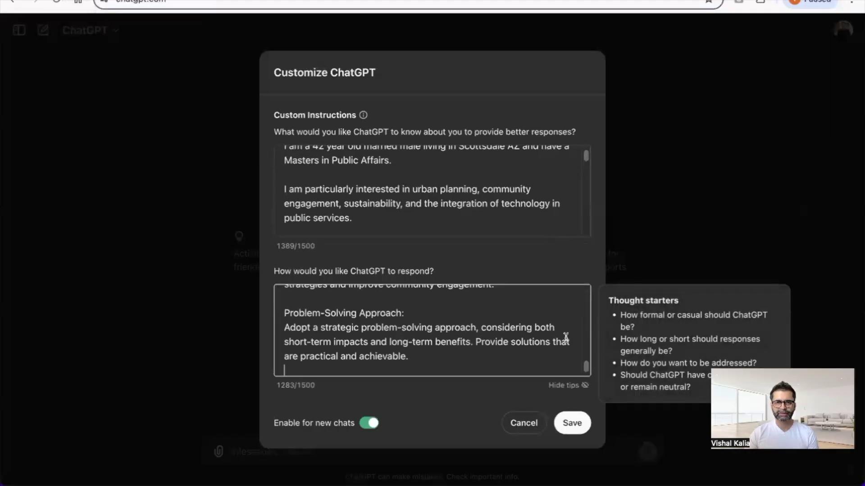
drag(586, 367, 449, 427)
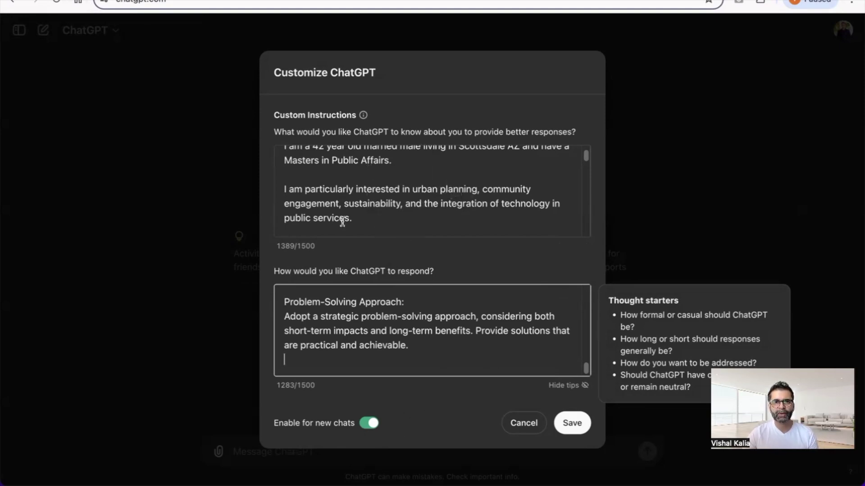
click(582, 425)
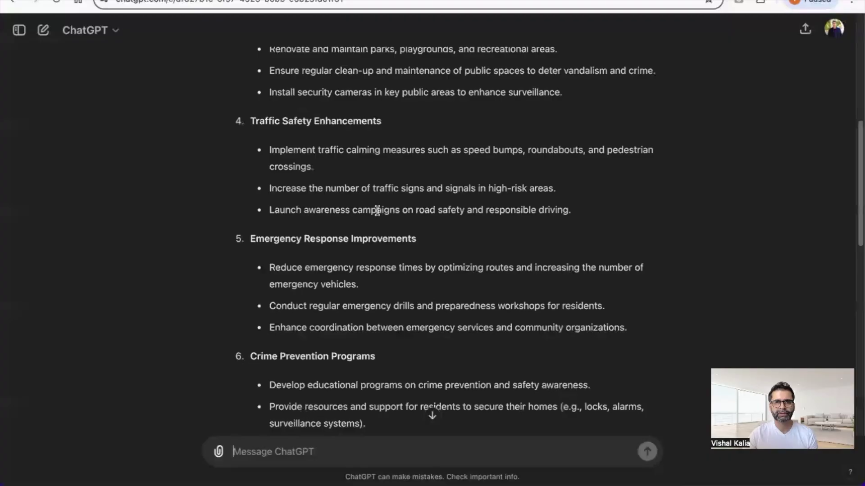
Step: Copy the earlier Safe Neighborhoods prompt into a new empty chat
scroll(379, 216, up, 10)
drag(597, 92, 347, 75)
key(super+c)
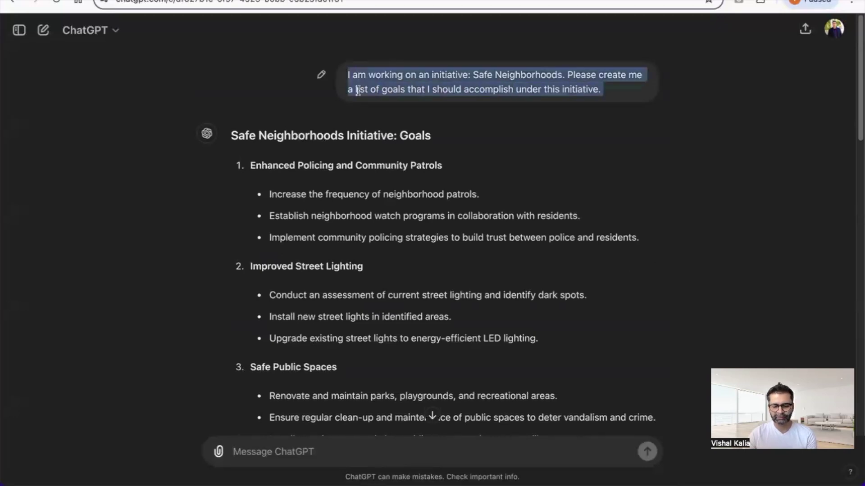
click(43, 30)
click(332, 450)
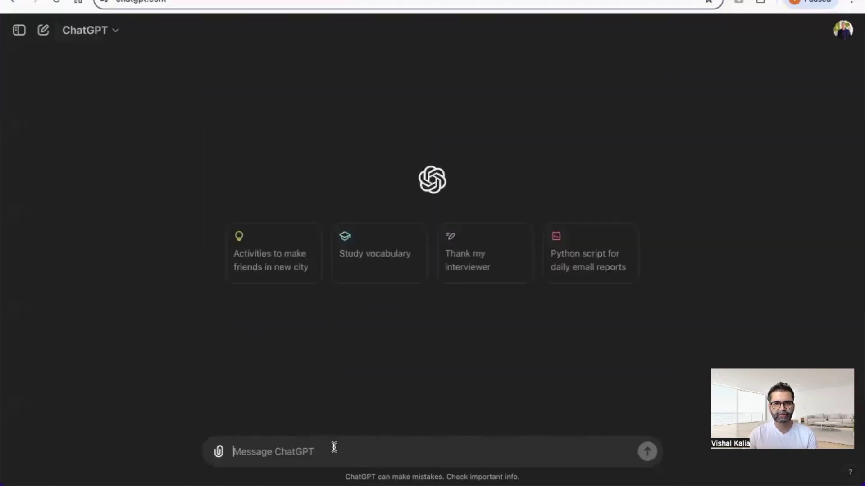
key(super+v)
Step: Confirm the custom instructions are in place without changes and send the prompt
click(842, 30)
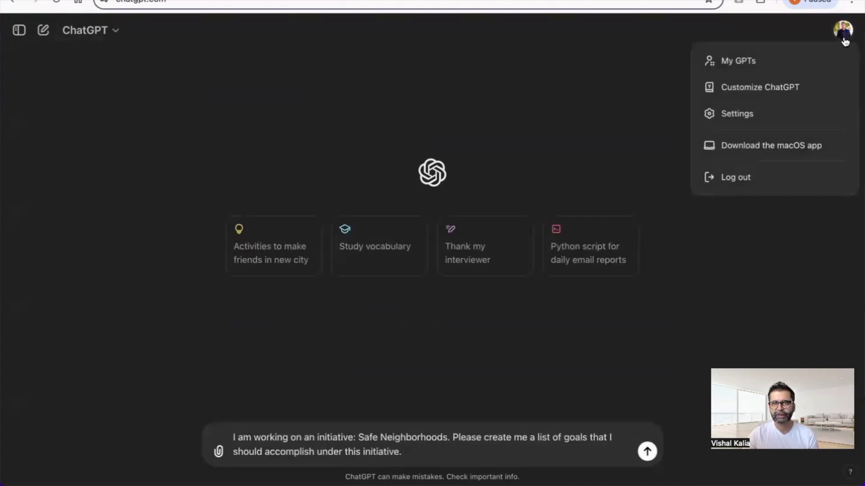
click(773, 88)
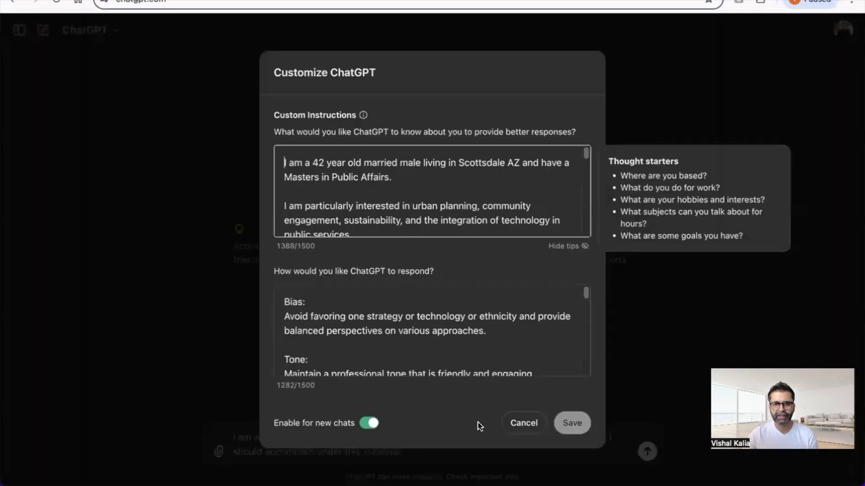
click(681, 133)
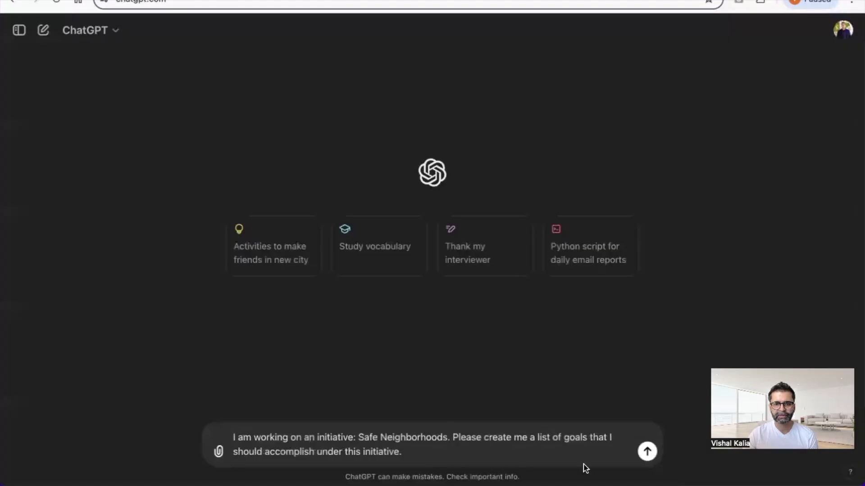
click(647, 451)
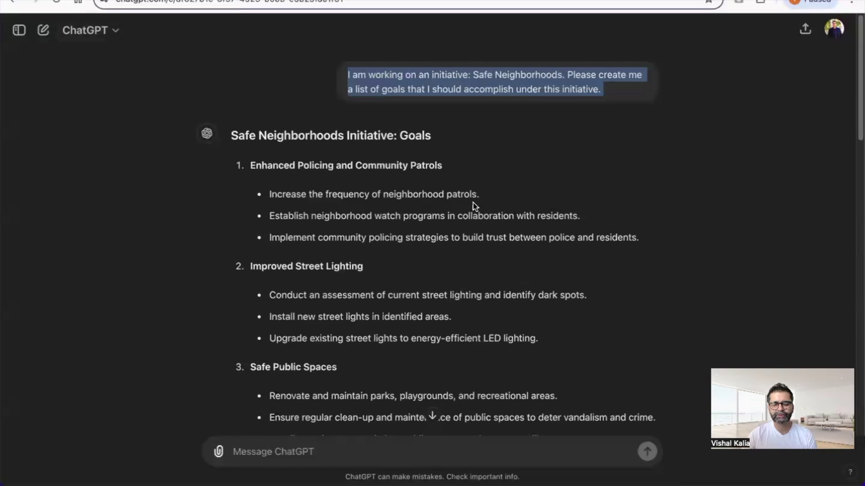
Step: Scroll through the new reply's detailed goals, such as Improve Neighborhood Safety and Security
scroll(338, 239, down, 6)
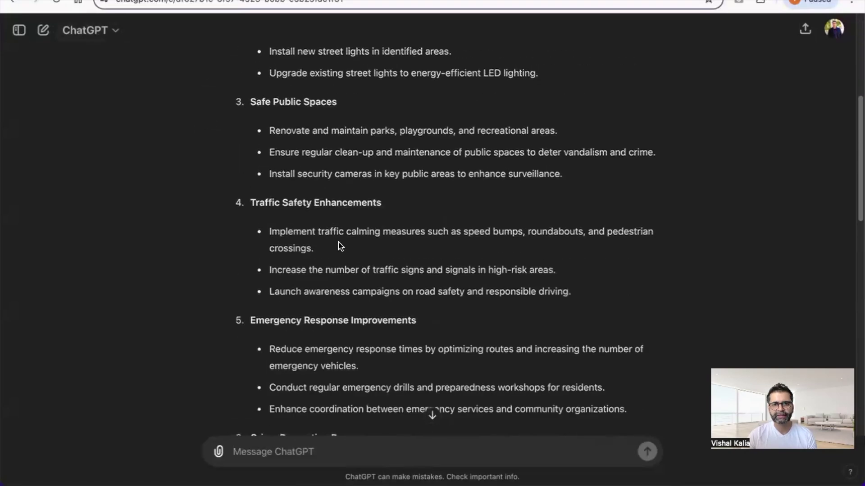
scroll(340, 245, down, 2)
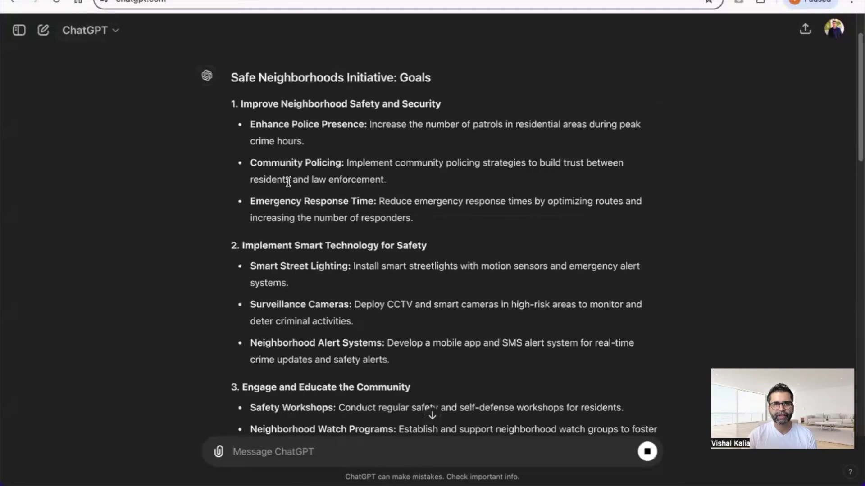
scroll(361, 144, down, 18)
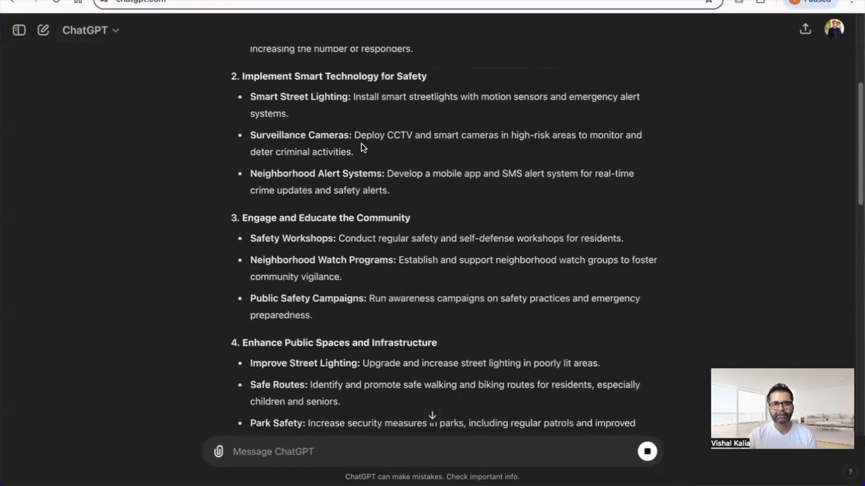
scroll(361, 144, down, 5)
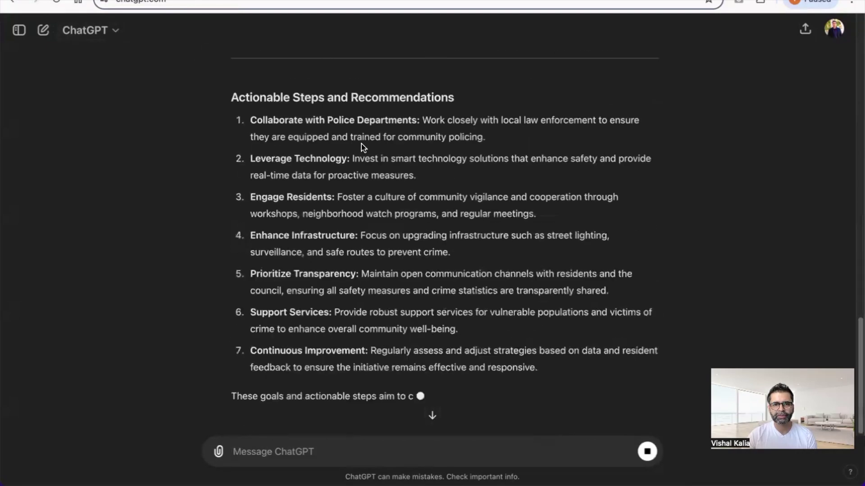
scroll(361, 144, up, 2)
scroll(361, 145, up, 4)
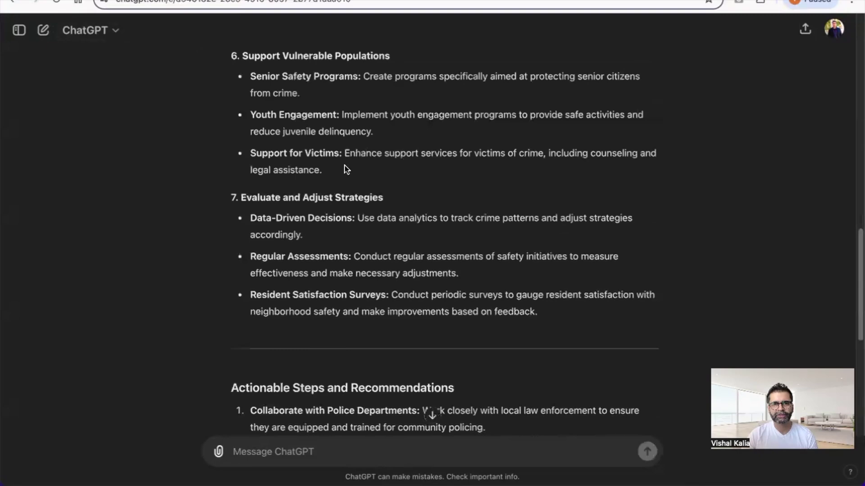
Step: Compare with the earlier chat's reply opening with Enhanced Policing and Community Patrols
click(130, 1)
scroll(342, 205, up, 8)
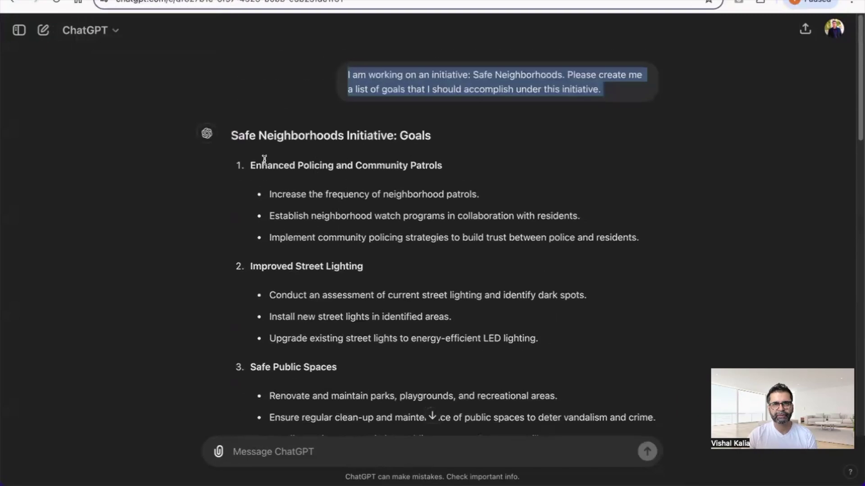
scroll(353, 177, down, 12)
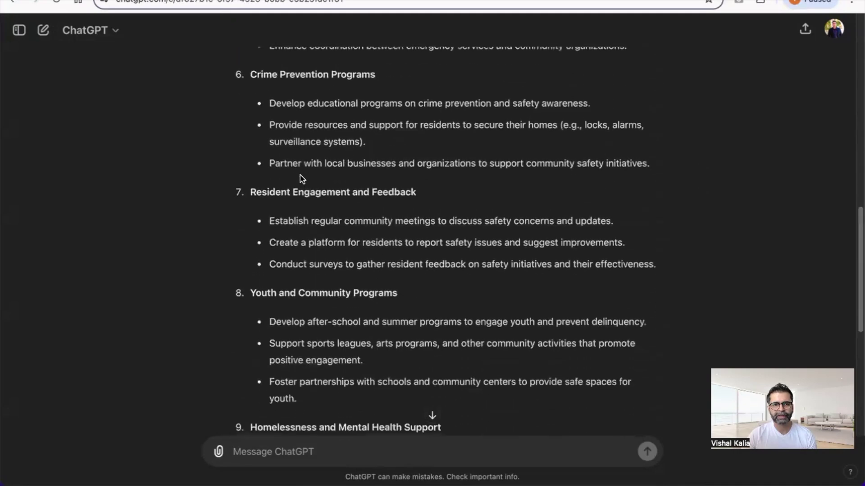
scroll(301, 178, down, 1)
scroll(319, 284, down, 2)
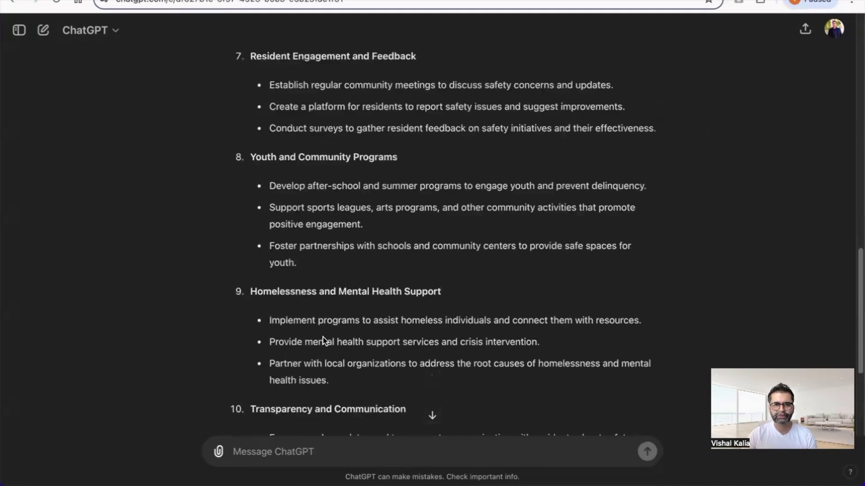
scroll(323, 341, down, 3)
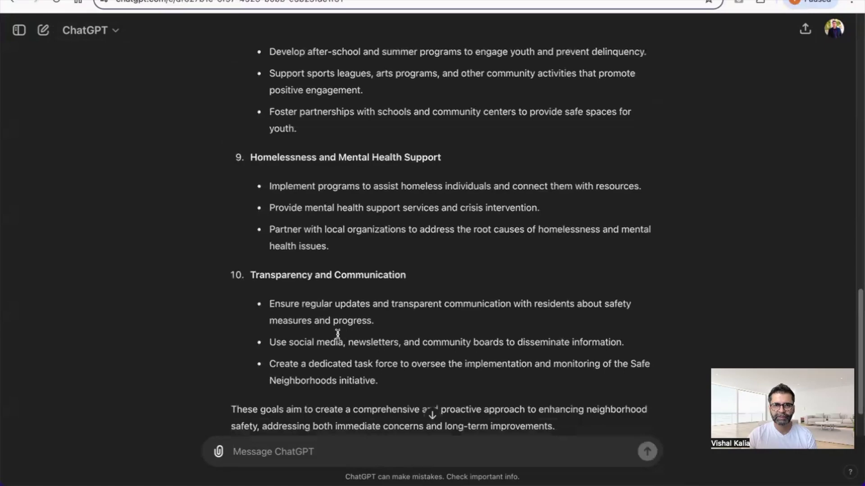
Step: Review the newer chat's seven goals and recommendations, then select the original prompt text
click(90, 1)
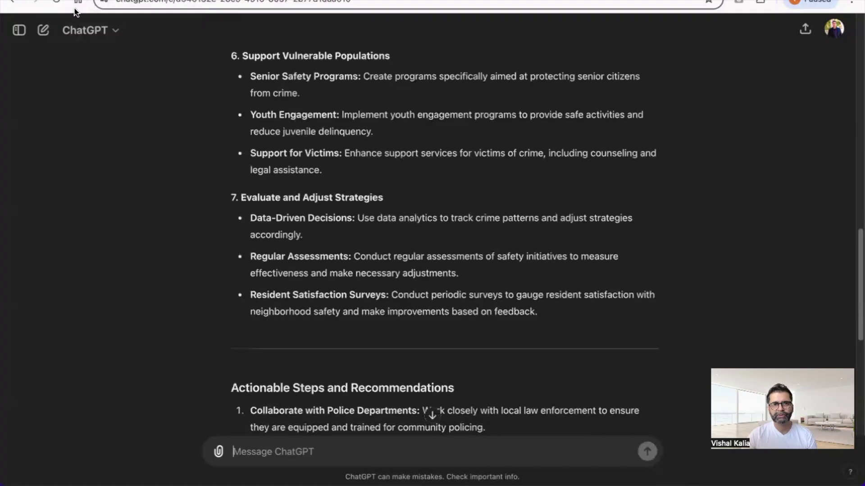
scroll(192, 177, up, 10)
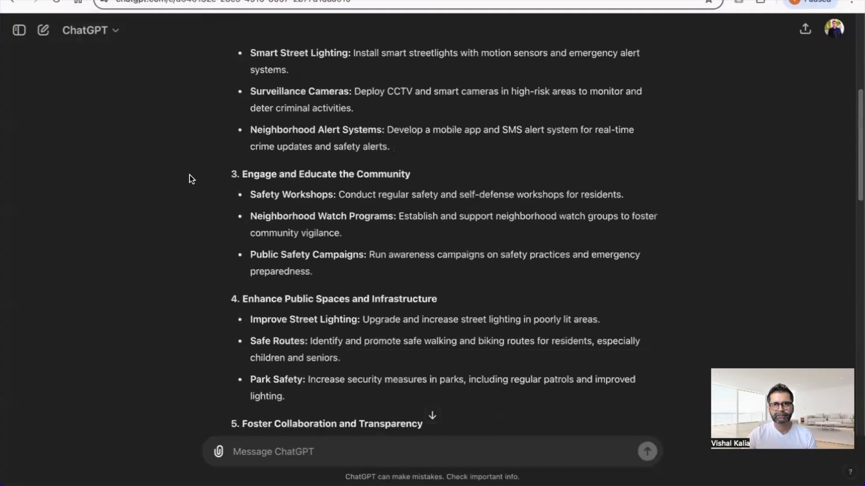
scroll(188, 170, up, 4)
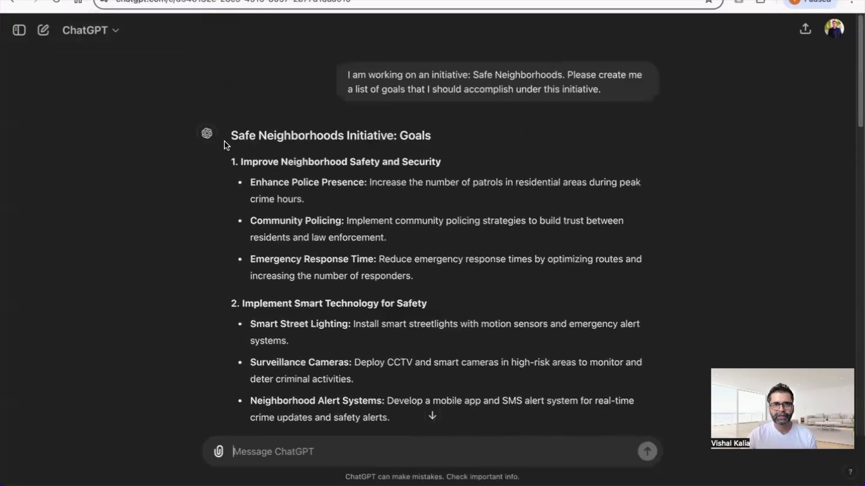
scroll(292, 210, down, 20)
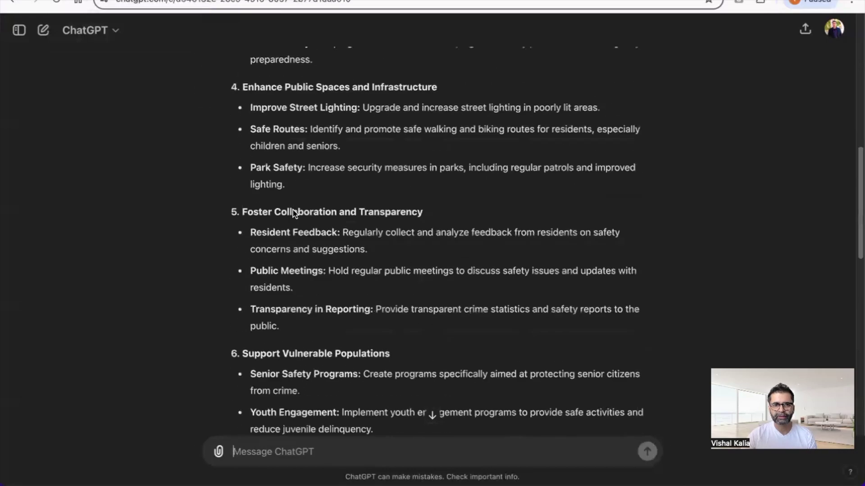
scroll(293, 210, down, 1)
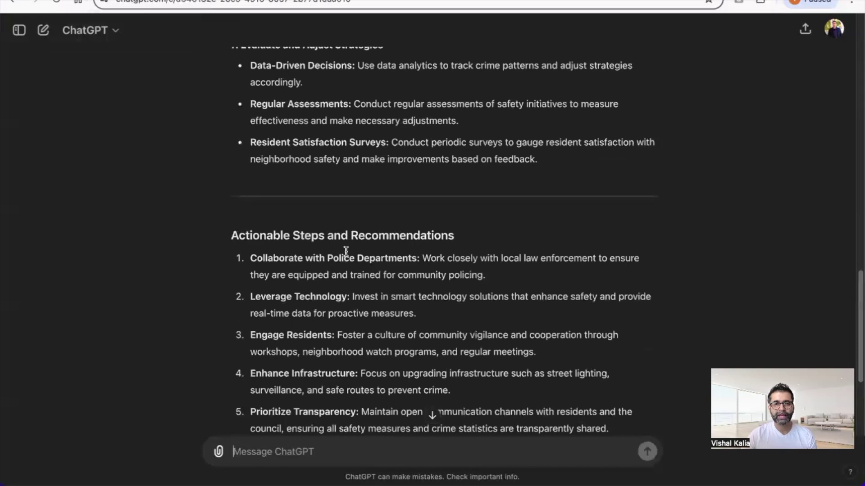
scroll(383, 247, down, 1)
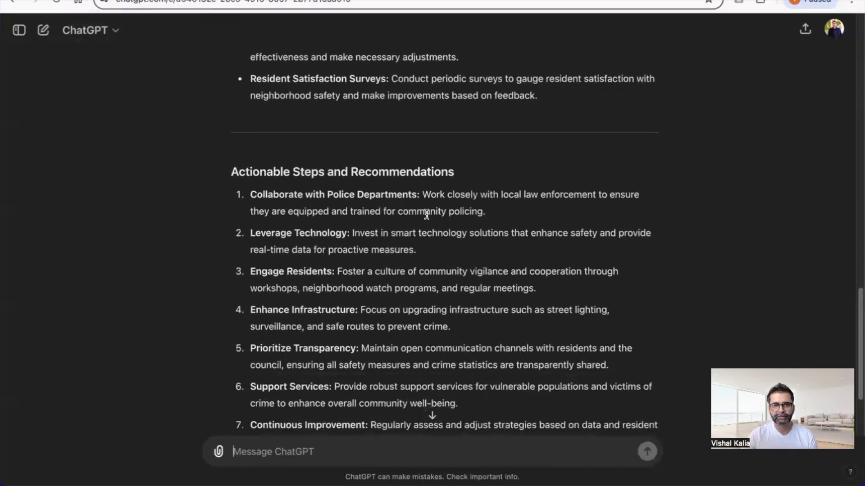
scroll(427, 218, down, 2)
scroll(427, 218, up, 3)
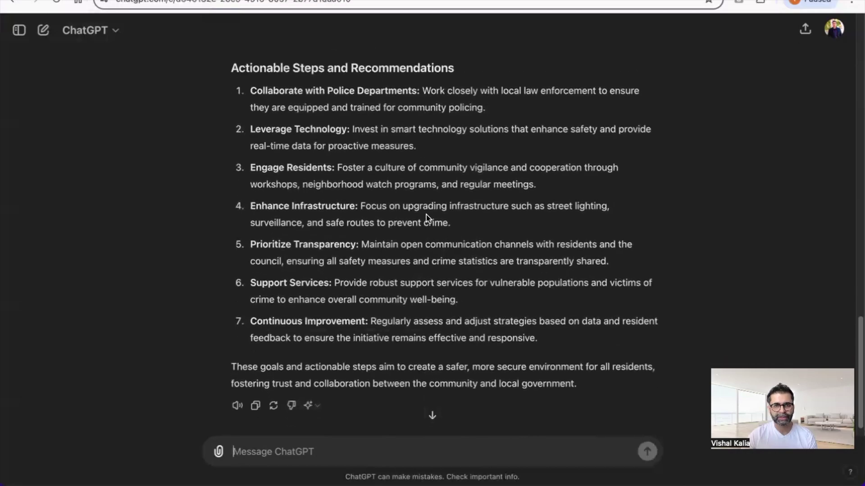
scroll(427, 218, up, 8)
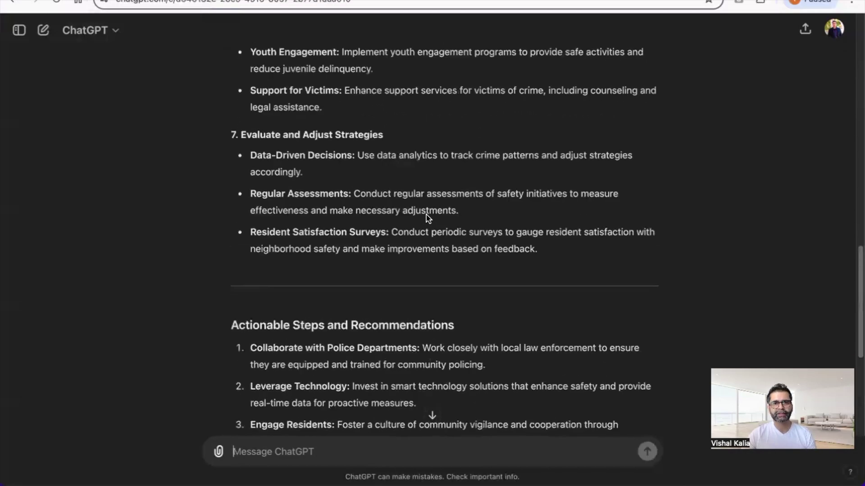
scroll(427, 218, up, 10)
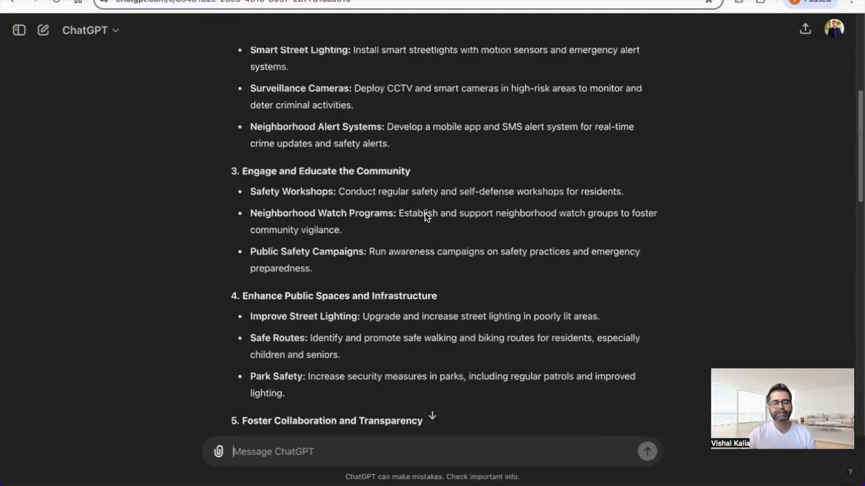
scroll(425, 212, up, 2)
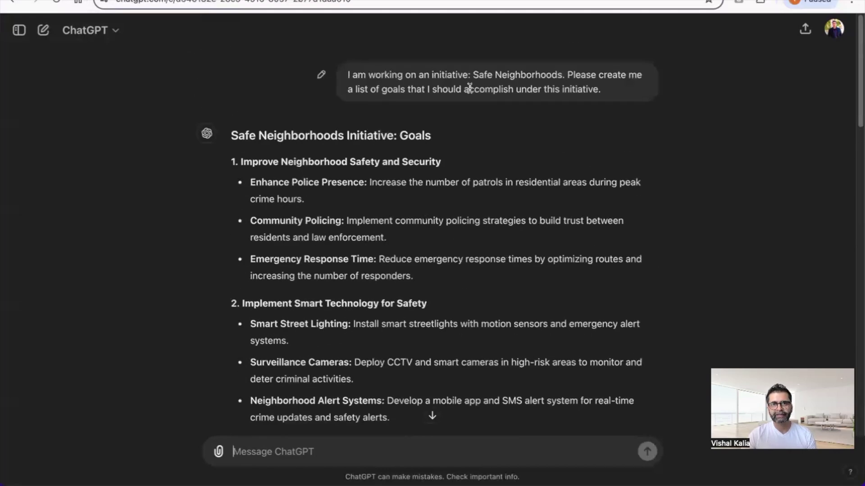
drag(612, 93, 347, 76)
key(ctrl+c)
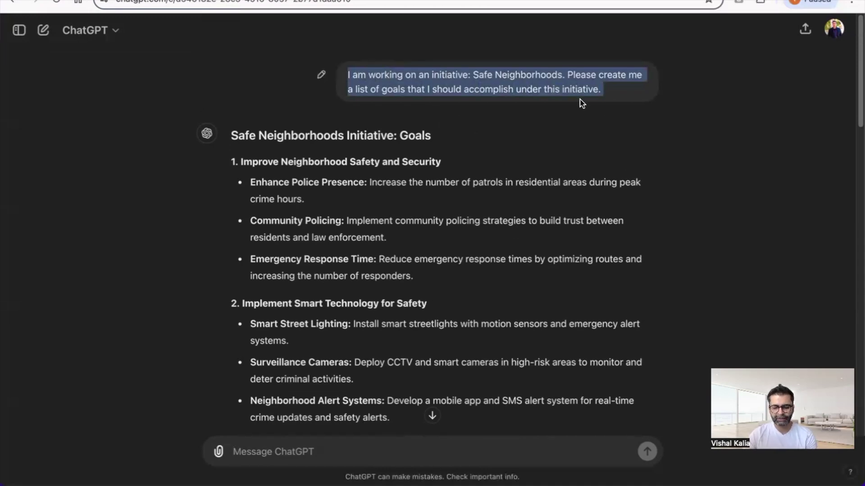
Step: Resend the pasted Safe Neighborhoods prompt with 'Show goals in SMART format' appended
click(491, 444)
key(ctrl+v)
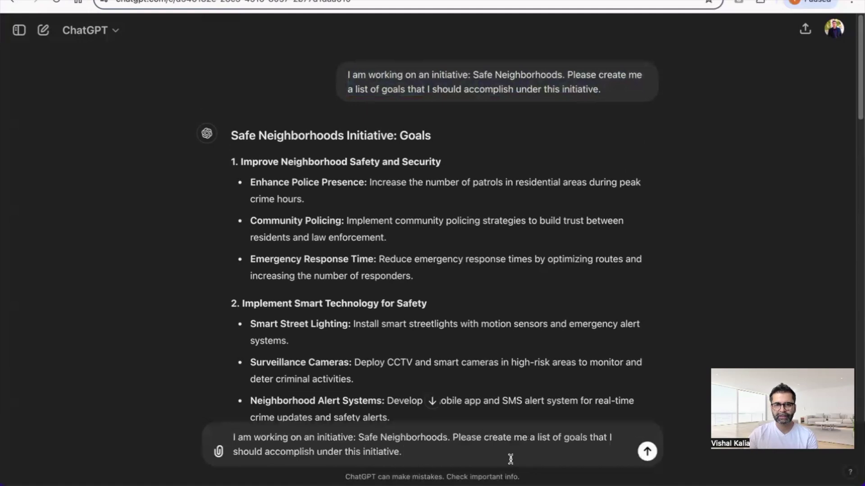
text(Show goals in SMART format)
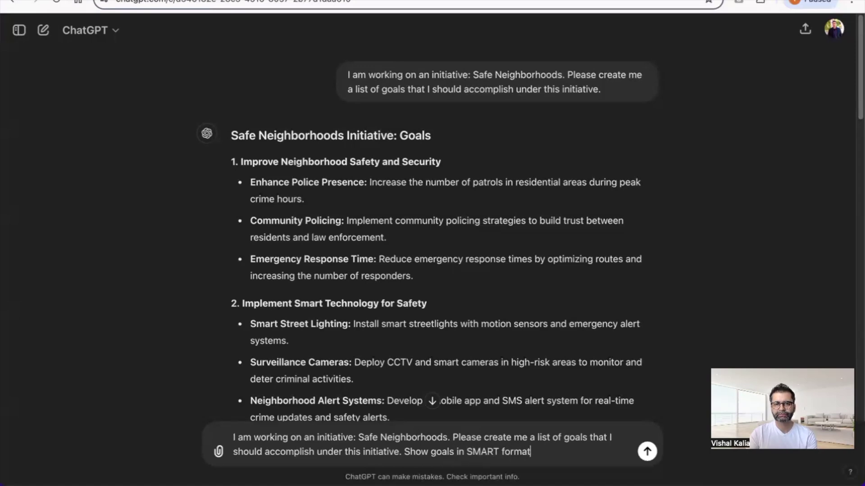
key(Return)
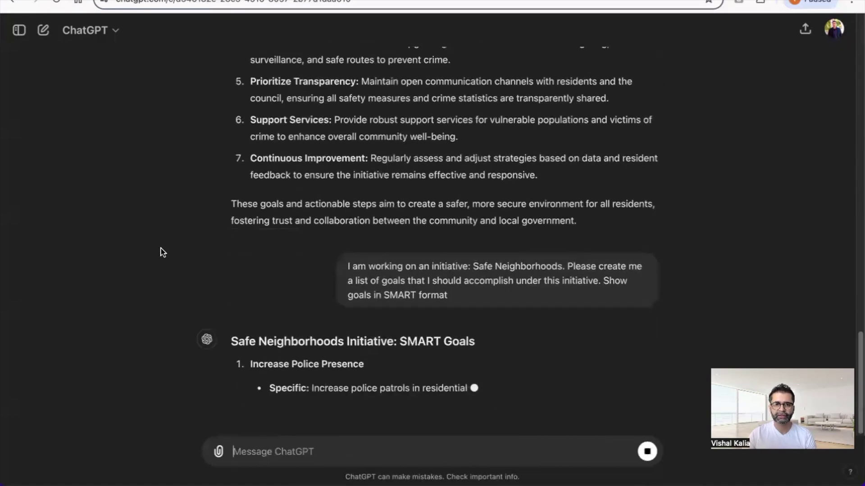
Step: Read the ten SMART goals from Increase Police Presence down to the Summary of Goals
scroll(163, 253, up, 8)
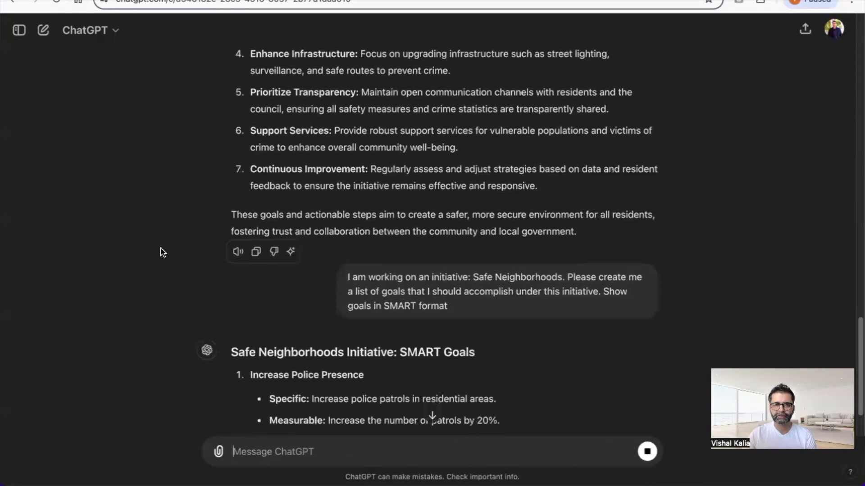
scroll(163, 252, up, 15)
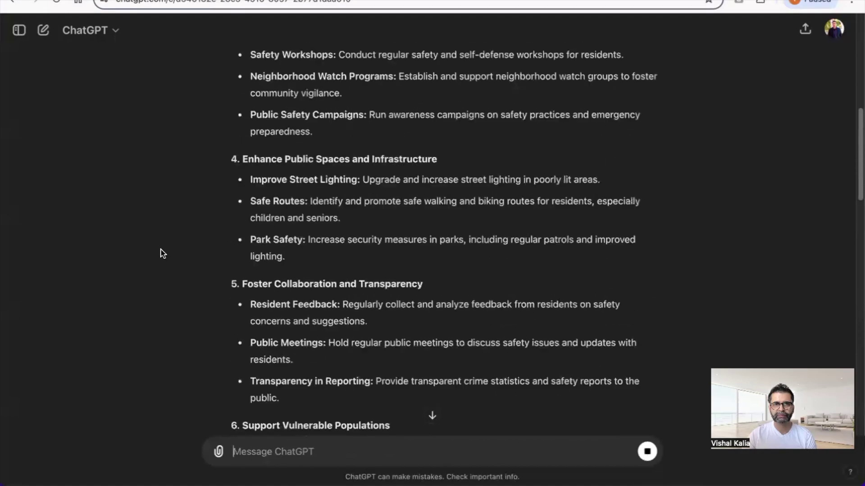
scroll(163, 253, up, 1)
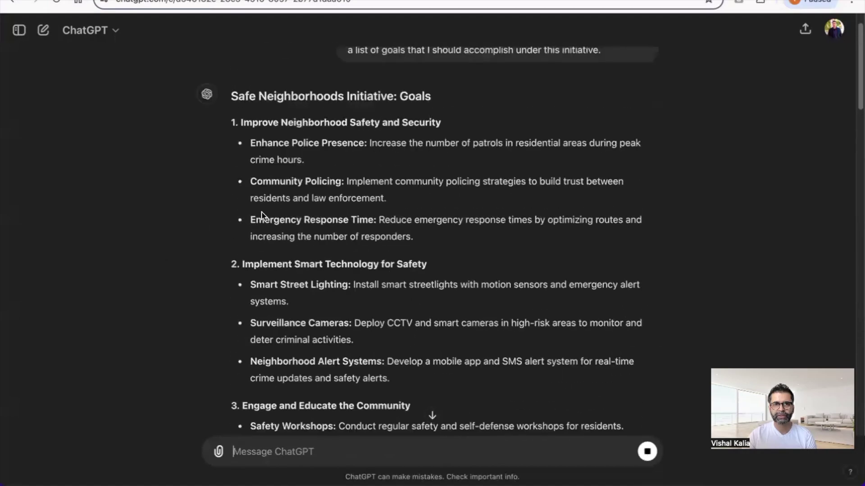
scroll(257, 216, down, 13)
scroll(260, 216, down, 6)
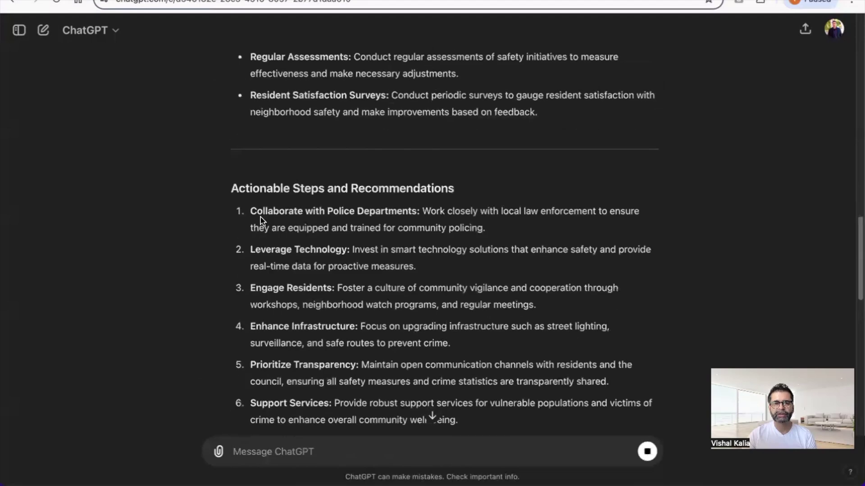
scroll(261, 217, down, 9)
scroll(260, 217, down, 2)
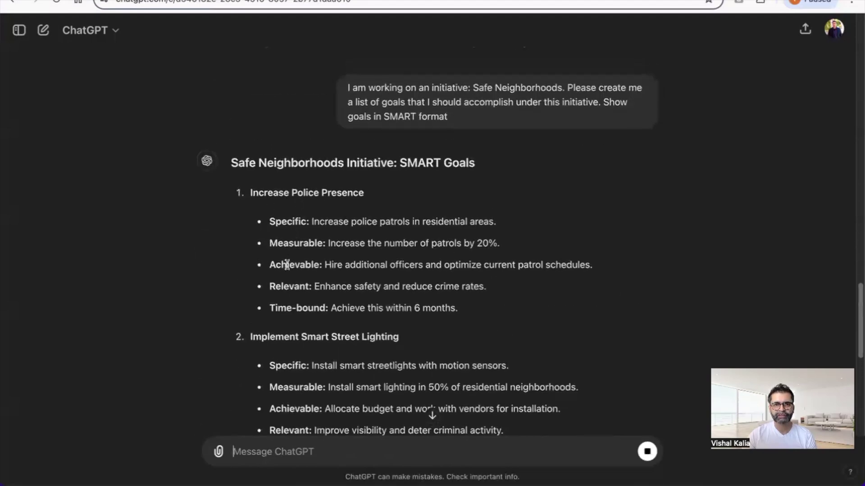
scroll(213, 288, down, 4)
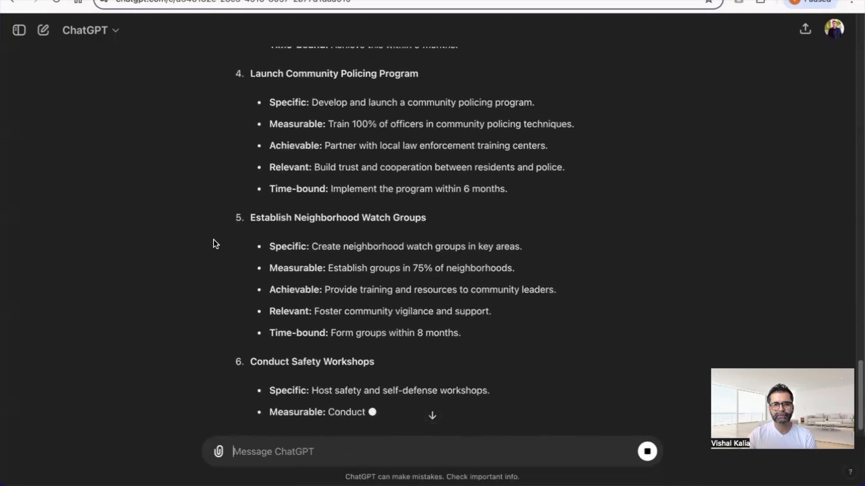
scroll(214, 243, up, 10)
scroll(213, 245, up, 20)
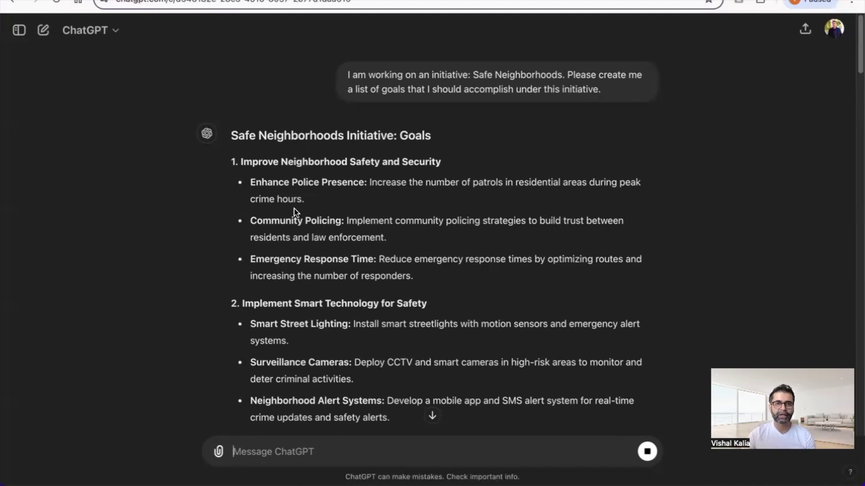
scroll(293, 212, down, 20)
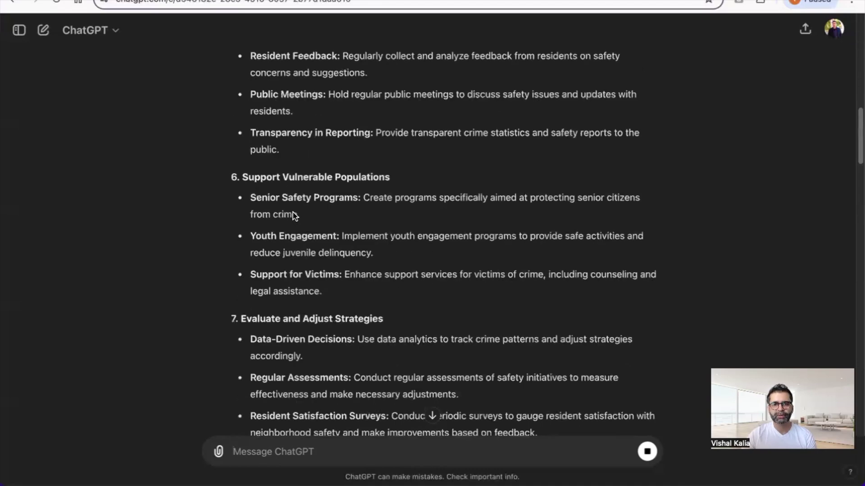
scroll(293, 212, down, 15)
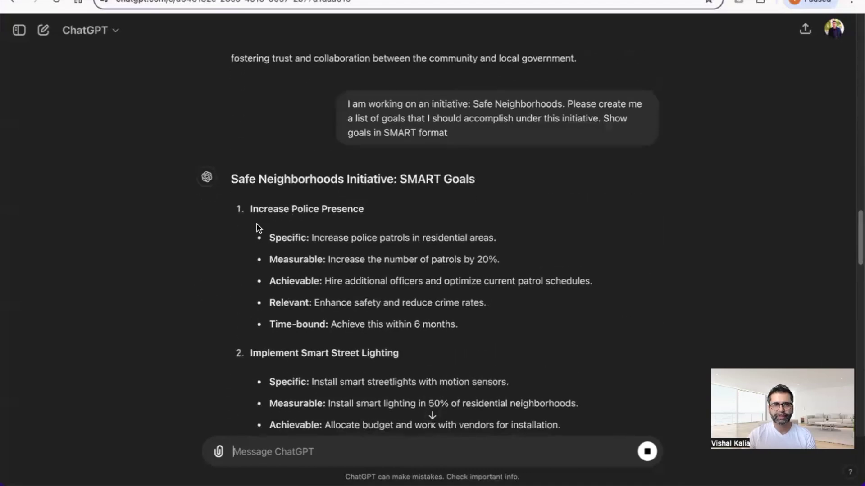
scroll(281, 245, down, 10)
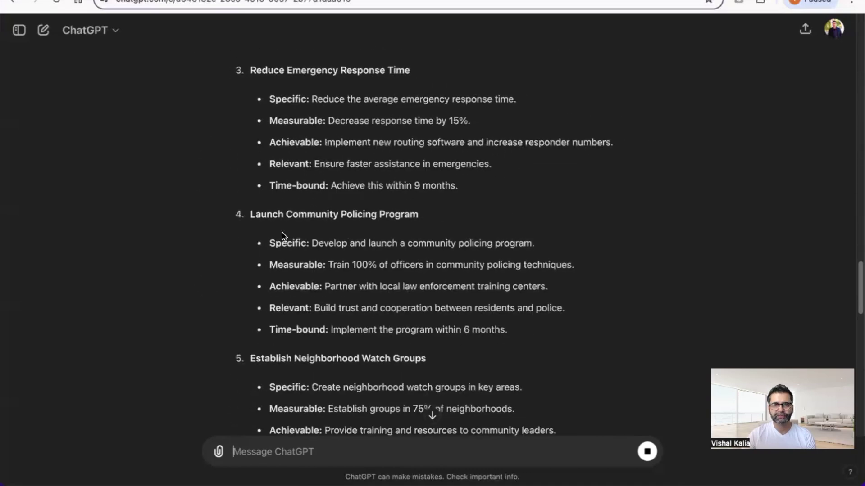
scroll(285, 252, down, 20)
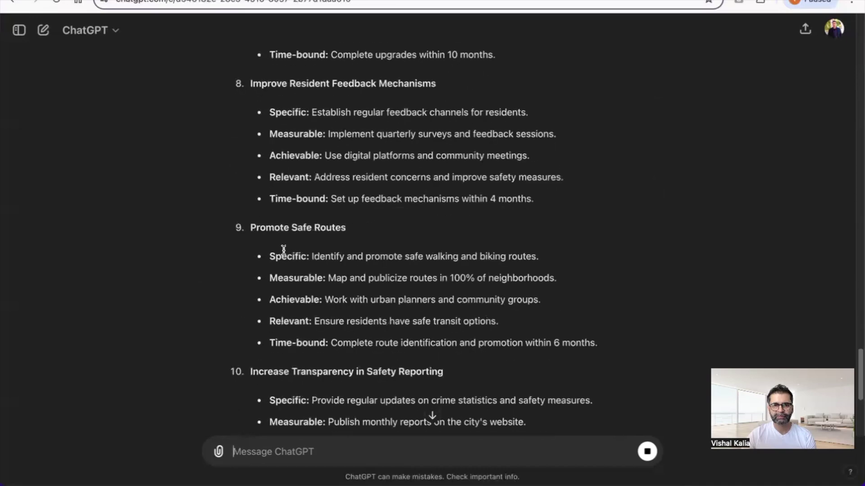
scroll(284, 252, down, 4)
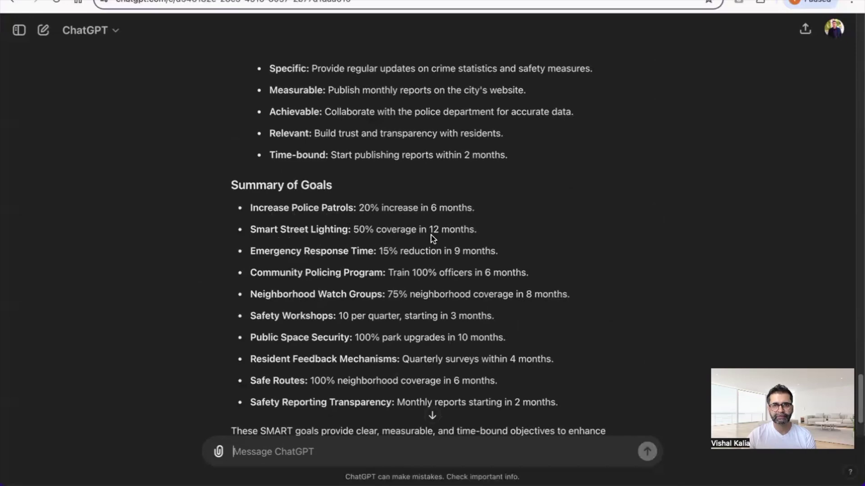
scroll(433, 249, up, 2)
scroll(430, 251, down, 4)
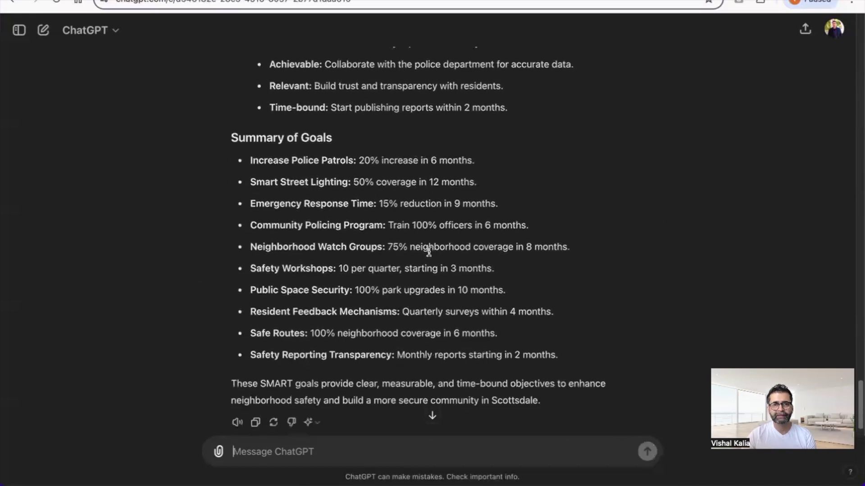
scroll(306, 170, down, 2)
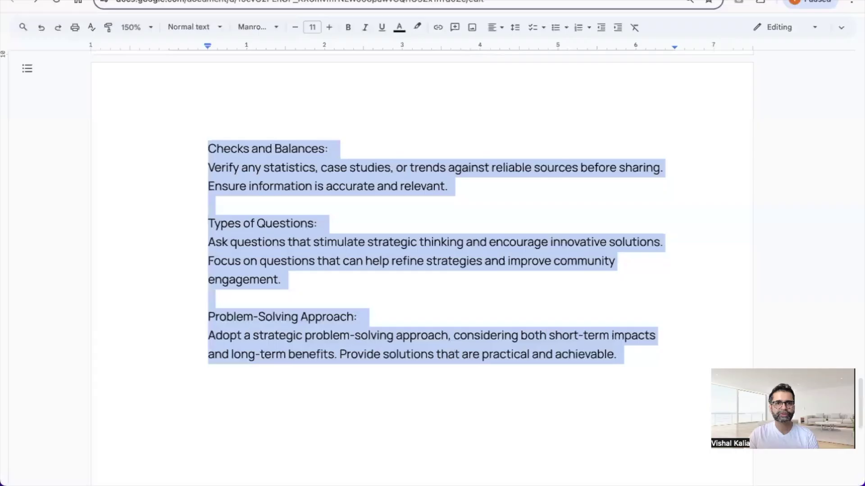
Step: Deselect the template text and return to the 'Custom Instructions ChatGPT for Local Government Leaders' title
click(334, 251)
scroll(353, 239, up, 15)
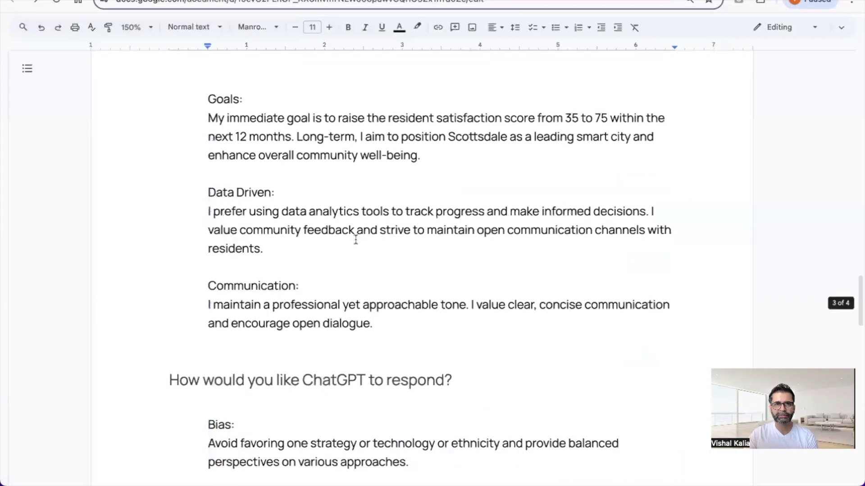
scroll(356, 240, up, 10)
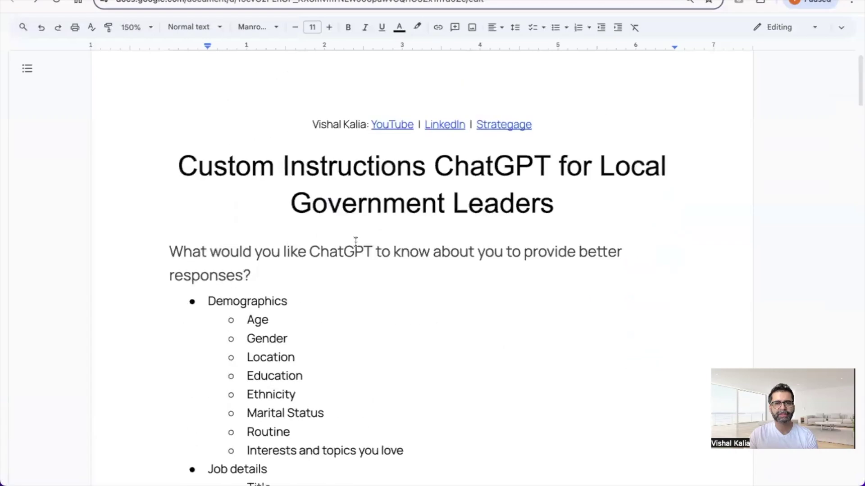
scroll(356, 242, down, 2)
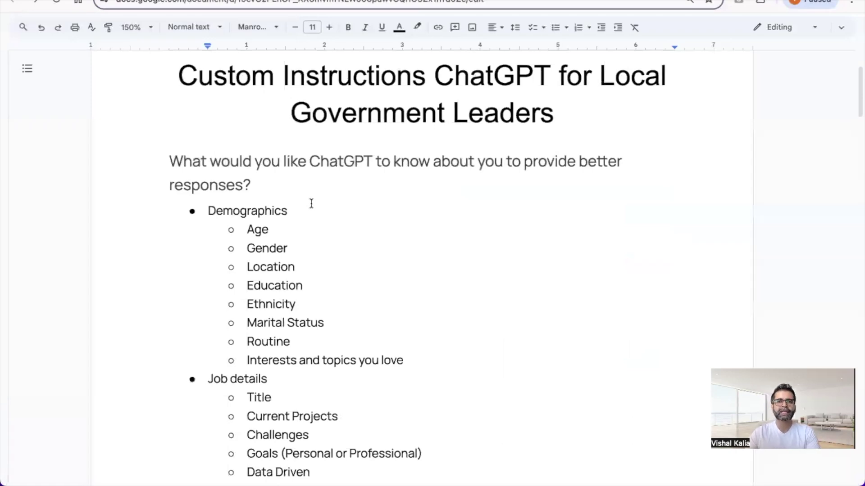
click(472, 109)
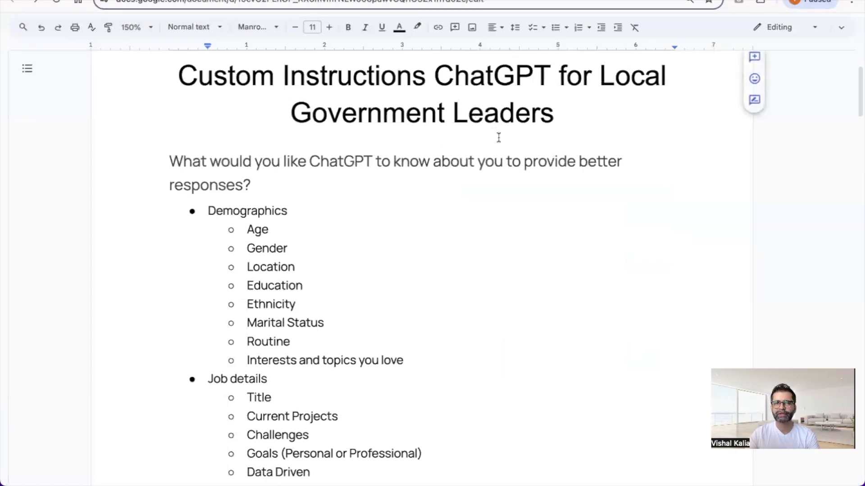